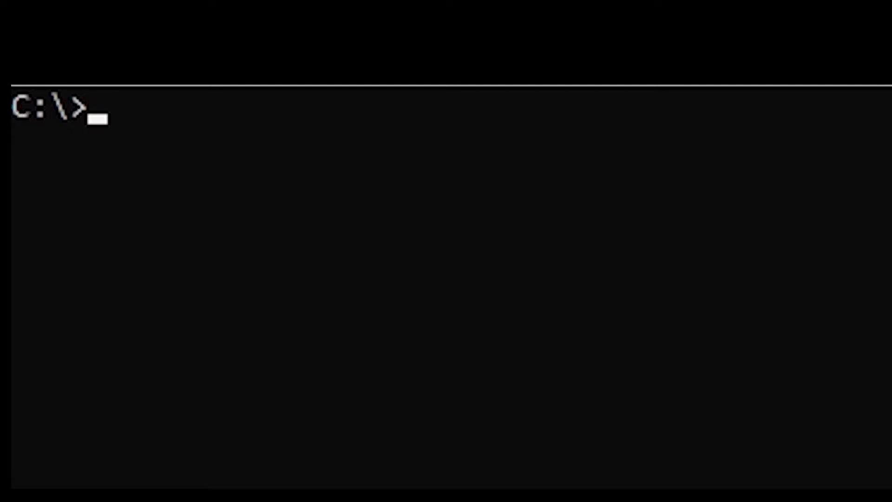
Enter the command 'cd annouaprann' at the C:\> prompt.
{"action": "type", "text": "cd annou"}
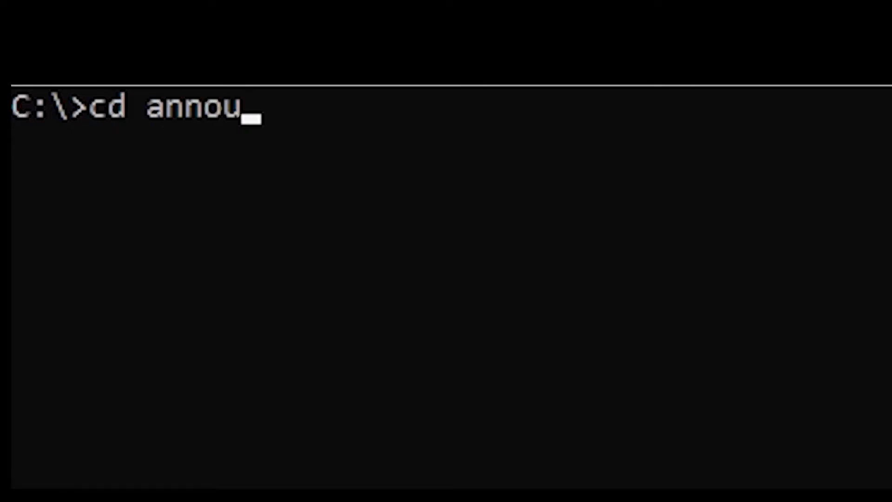
{"action": "type", "text": "aprann"}
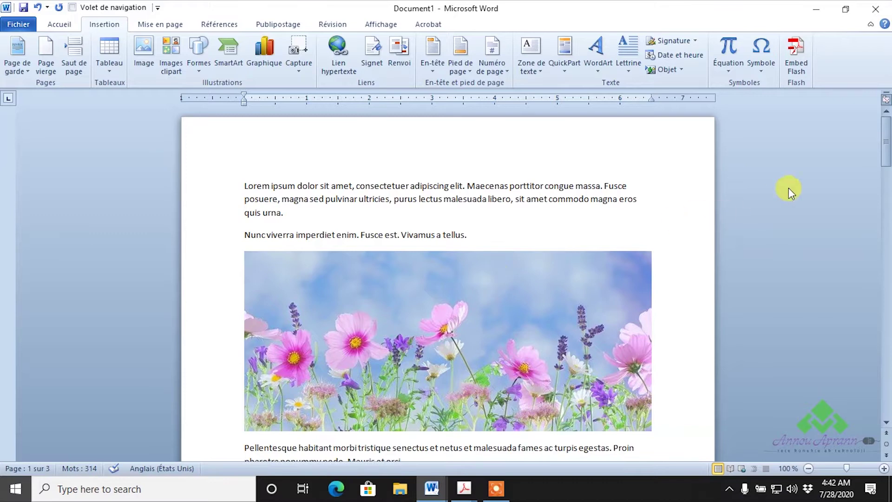
Browse the Lorem ipsum text, placing the cursor after 'quis urna', then move to page 3.
{"action": "mouse_move", "coordinate": [886, 147]}
{"action": "left_mouse_down"}
{"action": "mouse_move", "coordinate": [855, 303]}
{"action": "mouse_move", "coordinate": [838, 306]}
{"action": "mouse_move", "coordinate": [856, 218]}
{"action": "mouse_move", "coordinate": [821, 353]}
{"action": "mouse_move", "coordinate": [800, 230]}
{"action": "mouse_move", "coordinate": [805, 157]}
{"action": "mouse_move", "coordinate": [815, 199]}
{"action": "mouse_move", "coordinate": [815, 178]}
{"action": "mouse_move", "coordinate": [884, 170]}
{"action": "mouse_move", "coordinate": [877, 211]}
{"action": "mouse_move", "coordinate": [876, 199]}
{"action": "left_mouse_up"}
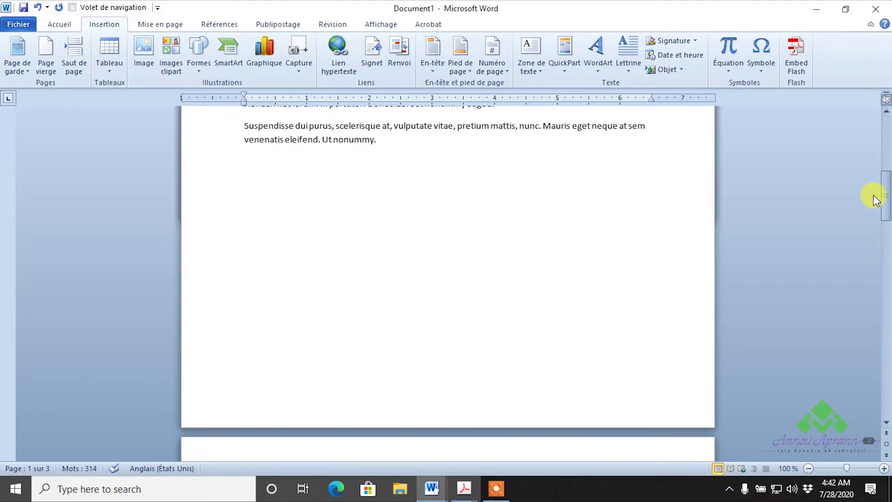
{"action": "left_click", "coordinate": [472, 224]}
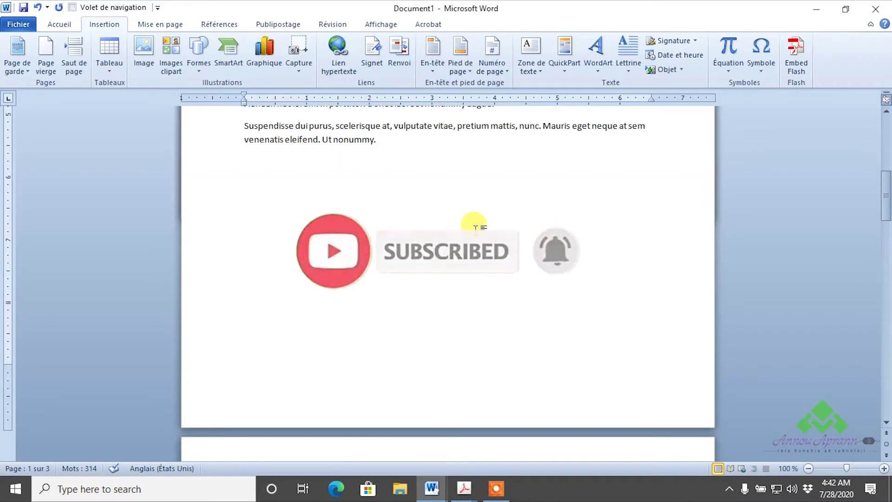
{"action": "scroll", "coordinate": [476, 230], "scroll_direction": "up", "scroll_amount": 2}
{"action": "scroll", "coordinate": [476, 230], "scroll_direction": "up", "scroll_amount": 4}
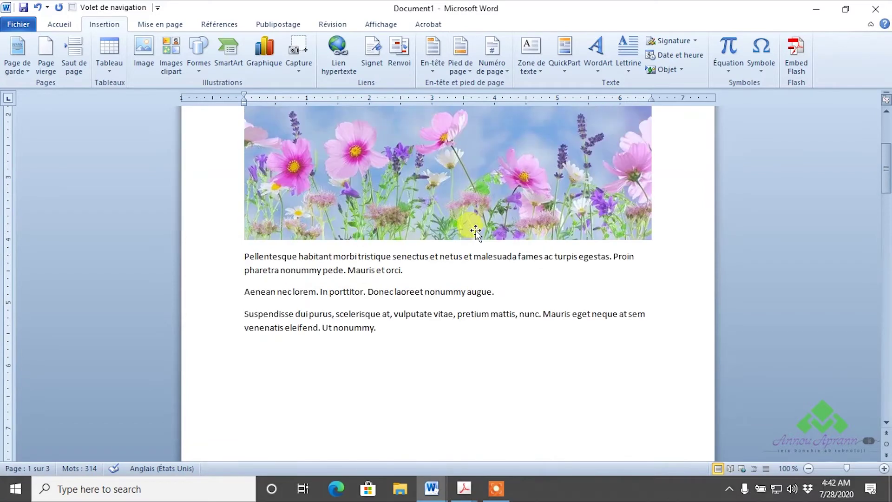
{"action": "scroll", "coordinate": [477, 230], "scroll_direction": "up", "scroll_amount": 4}
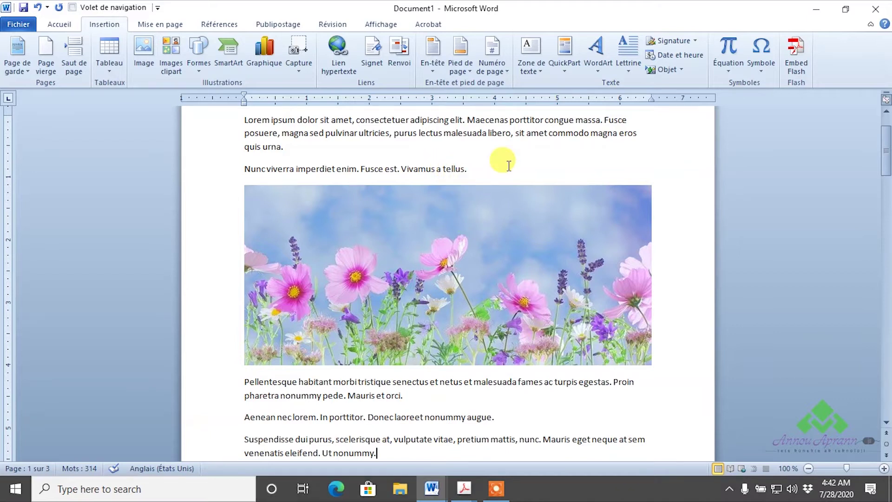
{"action": "left_click", "coordinate": [518, 156]}
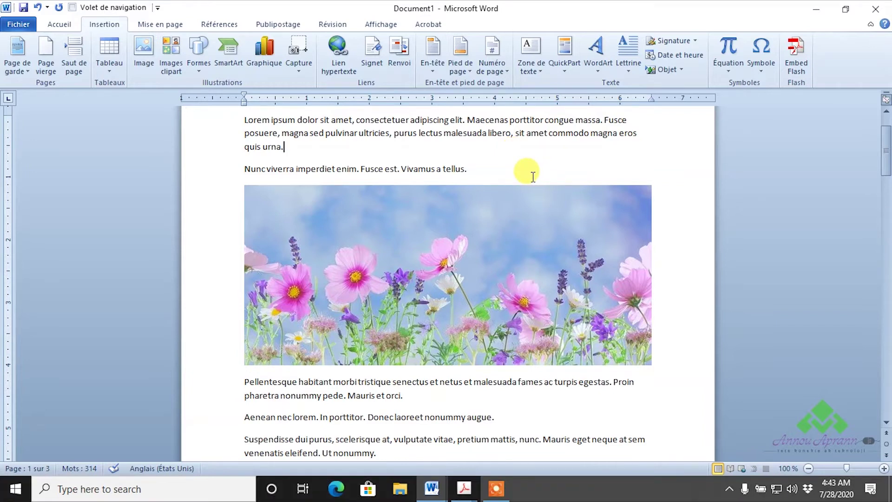
{"action": "mouse_move", "coordinate": [885, 149]}
{"action": "left_mouse_down"}
{"action": "mouse_move", "coordinate": [872, 342]}
{"action": "mouse_move", "coordinate": [732, 346]}
{"action": "left_mouse_up"}
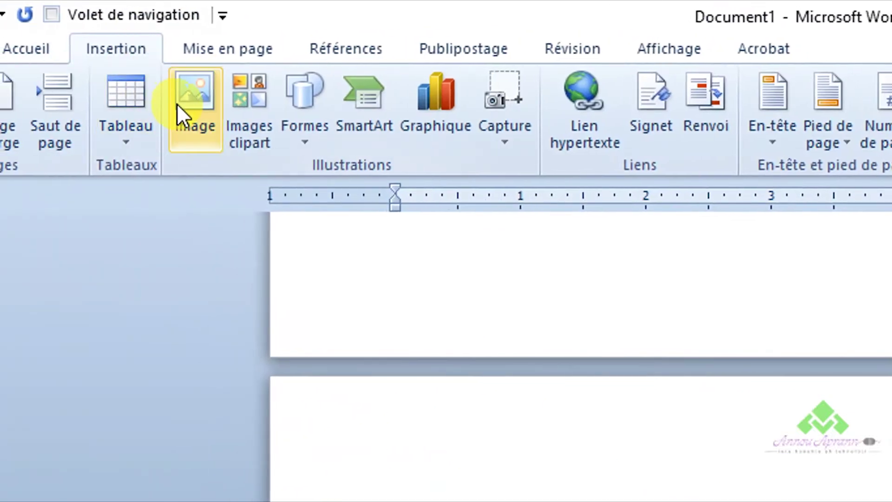
Insert trees-2897757_640.jpg from the img folder below the 'consequat' paragraph on page 3.
{"action": "left_click", "coordinate": [112, 70]}
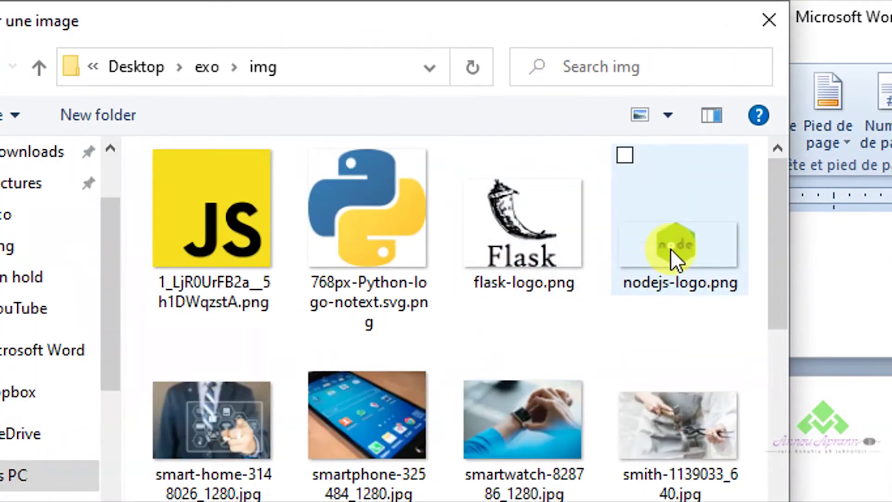
{"action": "scroll", "coordinate": [745, 261], "scroll_direction": "down", "scroll_amount": 2}
{"action": "scroll", "coordinate": [709, 329], "scroll_direction": "down", "scroll_amount": 3}
{"action": "left_click", "coordinate": [672, 308]}
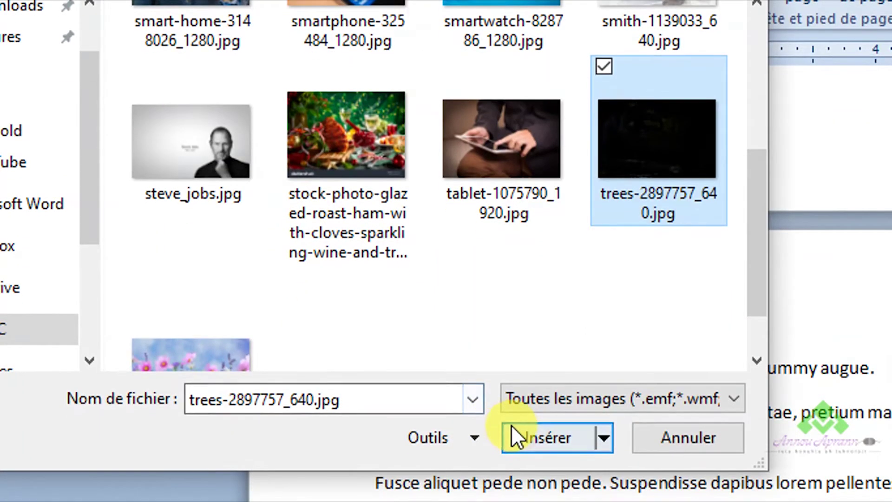
{"action": "left_click", "coordinate": [518, 467]}
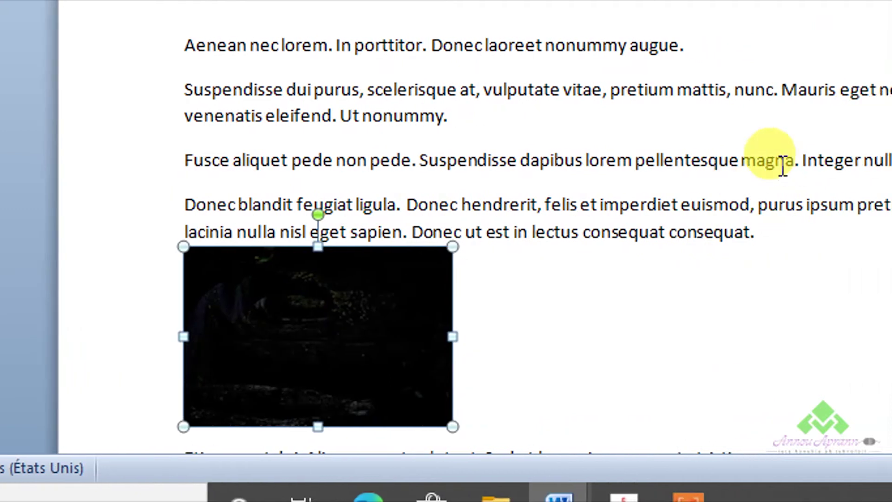
{"action": "left_click", "coordinate": [760, 166]}
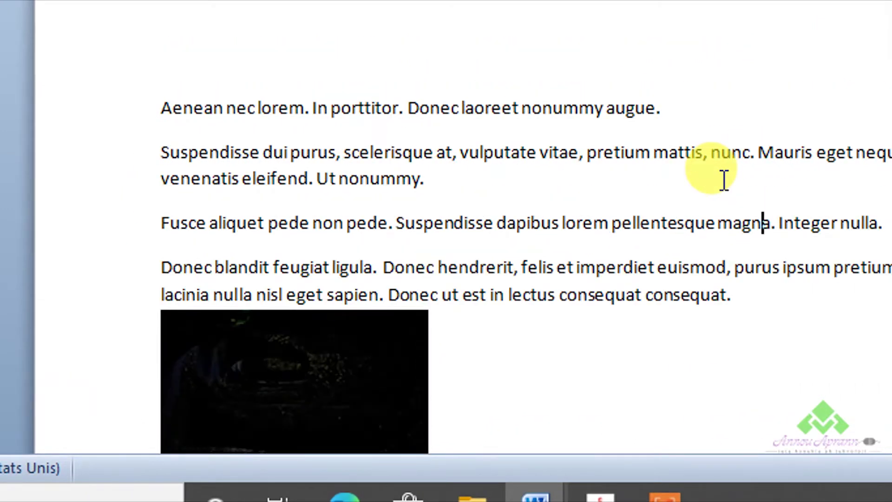
{"action": "scroll", "coordinate": [724, 180], "scroll_direction": "up", "scroll_amount": 3}
{"action": "scroll", "coordinate": [715, 186], "scroll_direction": "down", "scroll_amount": 1}
{"action": "scroll", "coordinate": [674, 214], "scroll_direction": "down", "scroll_amount": 1}
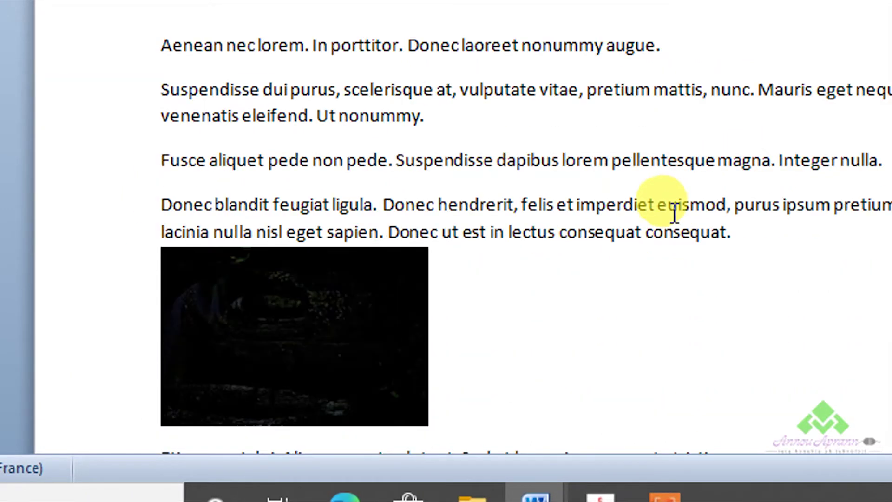
{"action": "scroll", "coordinate": [715, 195], "scroll_direction": "up", "scroll_amount": 5}
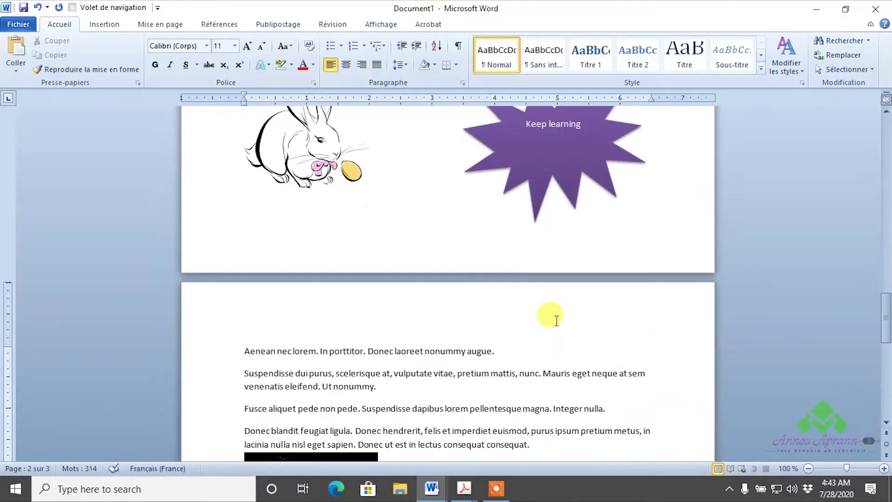
{"action": "scroll", "coordinate": [552, 315], "scroll_direction": "down", "scroll_amount": 2}
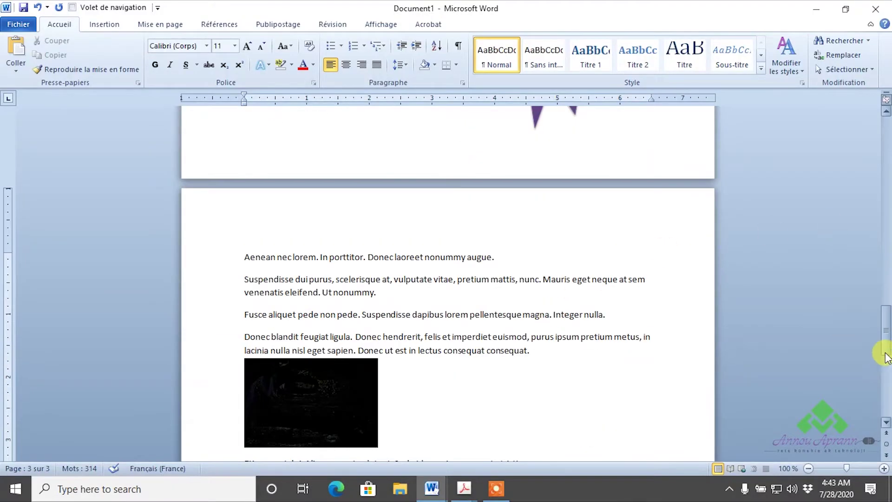
Select the flower picture on page 1, then the festive food photo at the top of page 2.
{"action": "left_click_drag", "start_coordinate": [885, 357], "coordinate": [885, 176]}
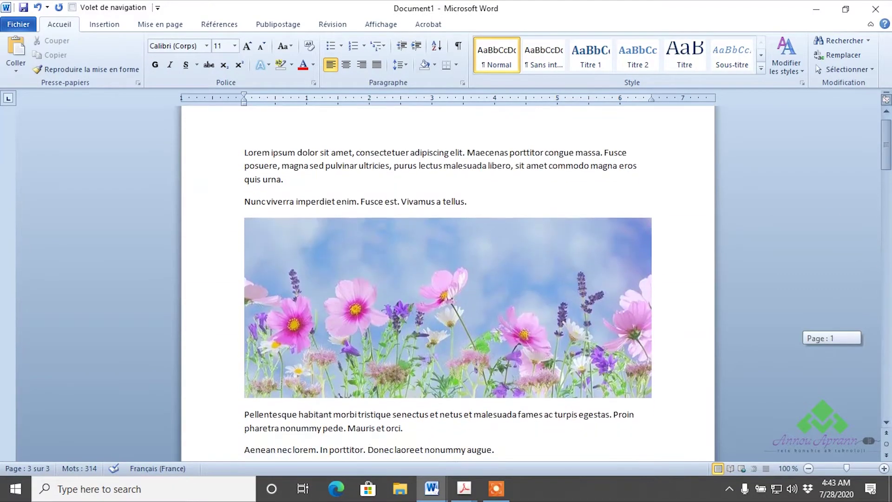
{"action": "left_click_drag", "start_coordinate": [885, 145], "coordinate": [885, 153]}
{"action": "left_click", "coordinate": [470, 306]}
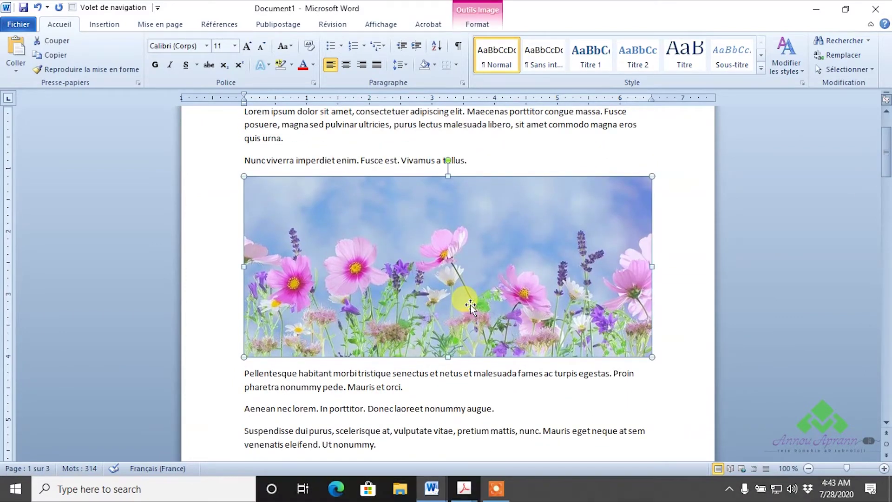
{"action": "left_click_drag", "start_coordinate": [884, 159], "coordinate": [848, 244]}
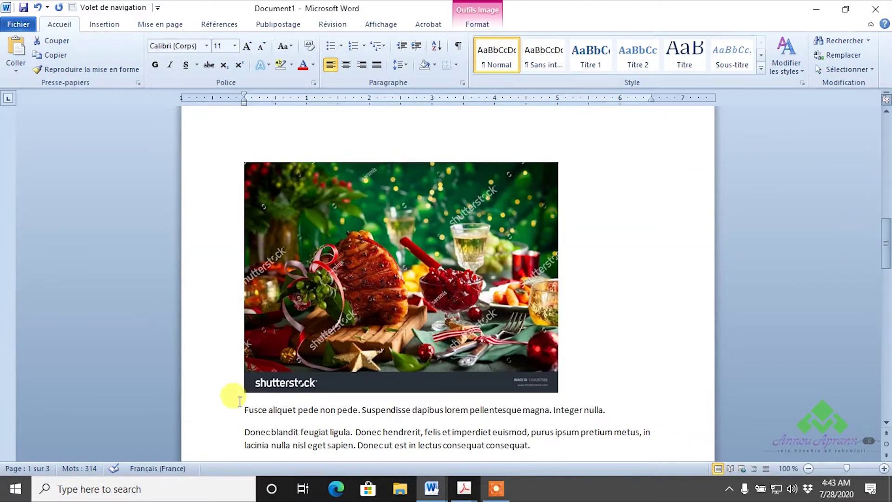
{"action": "left_click", "coordinate": [327, 329]}
{"action": "scroll", "coordinate": [364, 313], "scroll_direction": "up", "scroll_amount": 5}
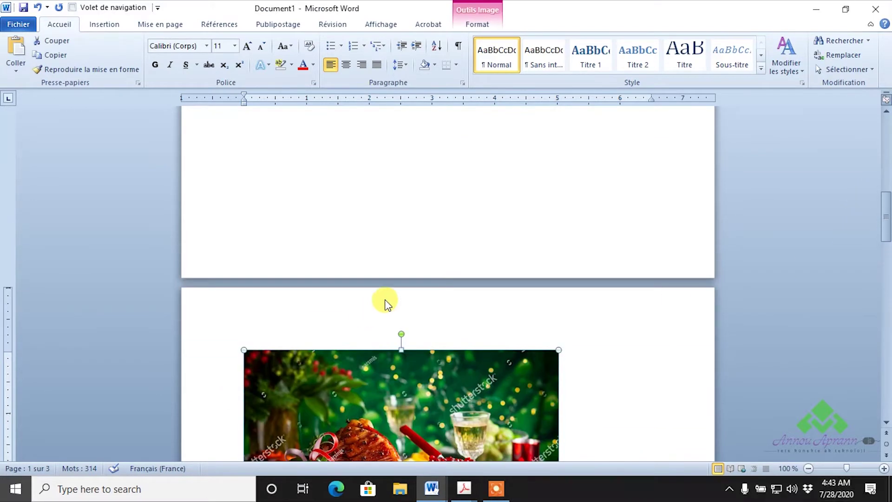
{"action": "scroll", "coordinate": [409, 186], "scroll_direction": "up", "scroll_amount": 4}
{"action": "scroll", "coordinate": [417, 187], "scroll_direction": "up", "scroll_amount": 2}
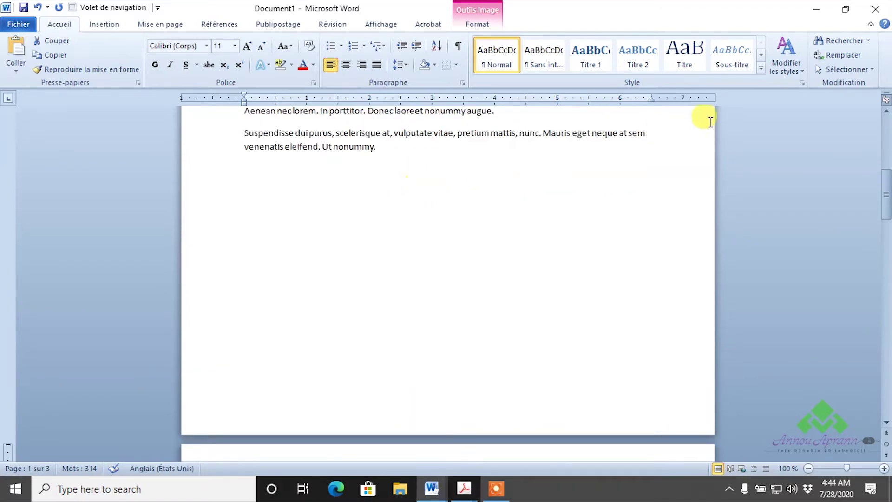
{"action": "mouse_move", "coordinate": [883, 194]}
{"action": "left_mouse_down"}
{"action": "mouse_move", "coordinate": [868, 246]}
{"action": "mouse_move", "coordinate": [869, 229]}
{"action": "left_mouse_up"}
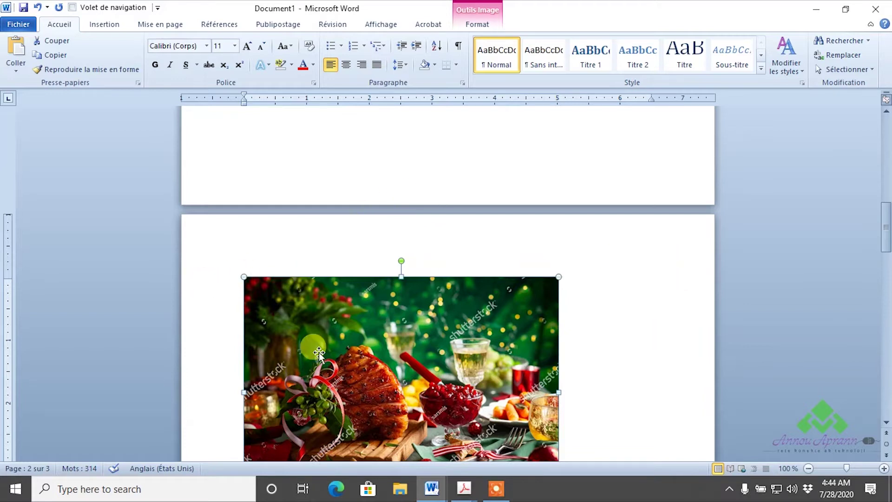
{"action": "scroll", "coordinate": [534, 270], "scroll_direction": "down", "scroll_amount": 3}
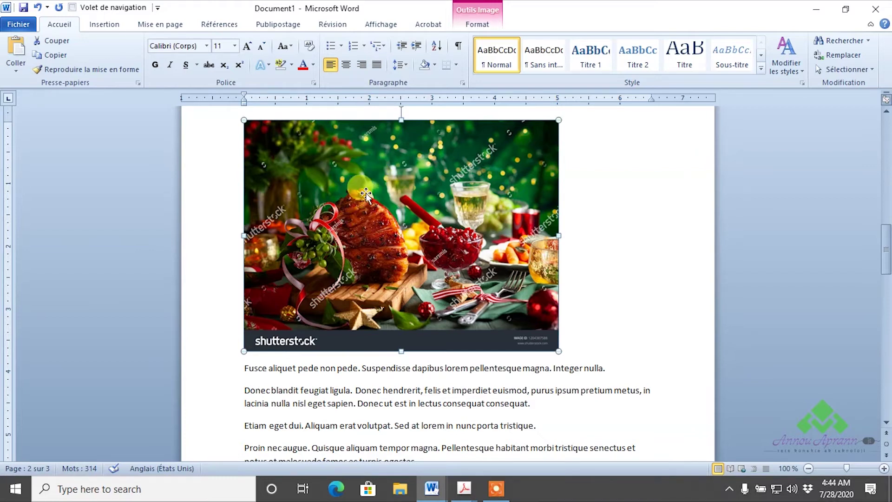
Resize the food photo with its sizing handles, settling on about 3.46 inches wide.
{"action": "double_click", "coordinate": [382, 206]}
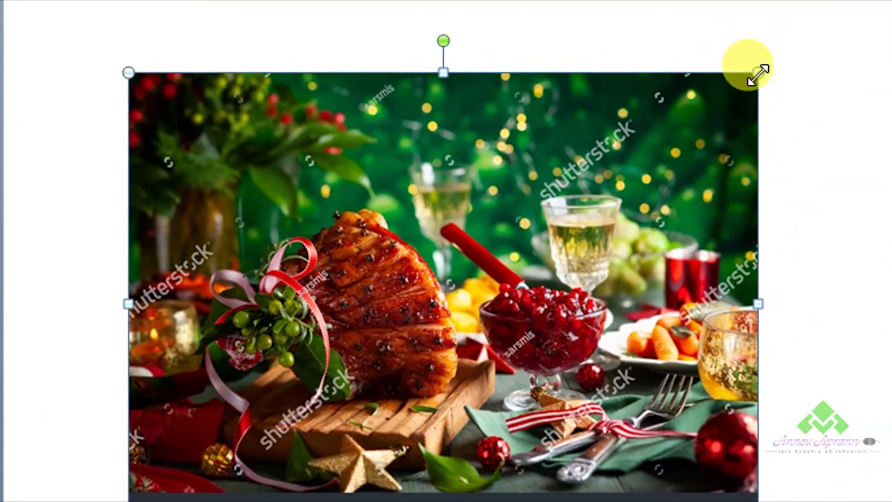
{"action": "left_click_drag", "start_coordinate": [758, 73], "coordinate": [554, 214]}
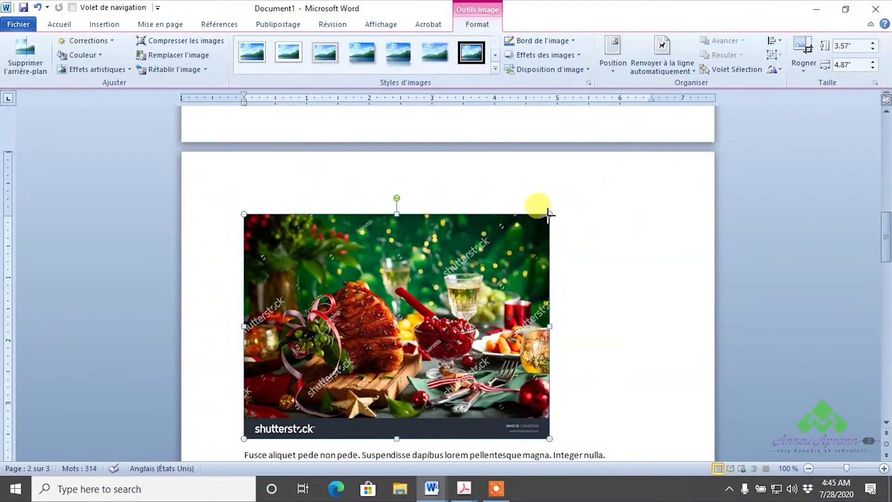
{"action": "left_click_drag", "start_coordinate": [552, 212], "coordinate": [432, 295]}
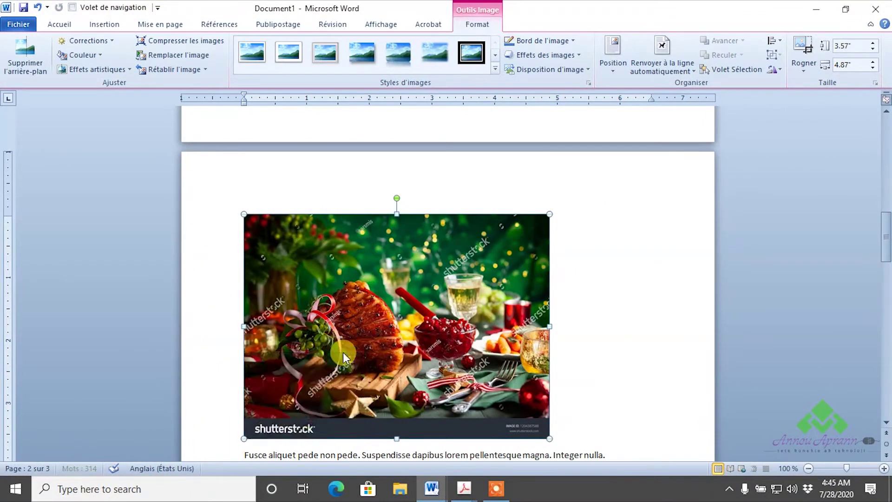
{"action": "key", "text": "ctrl+z"}
{"action": "scroll", "coordinate": [432, 283], "scroll_direction": "up", "scroll_amount": 1}
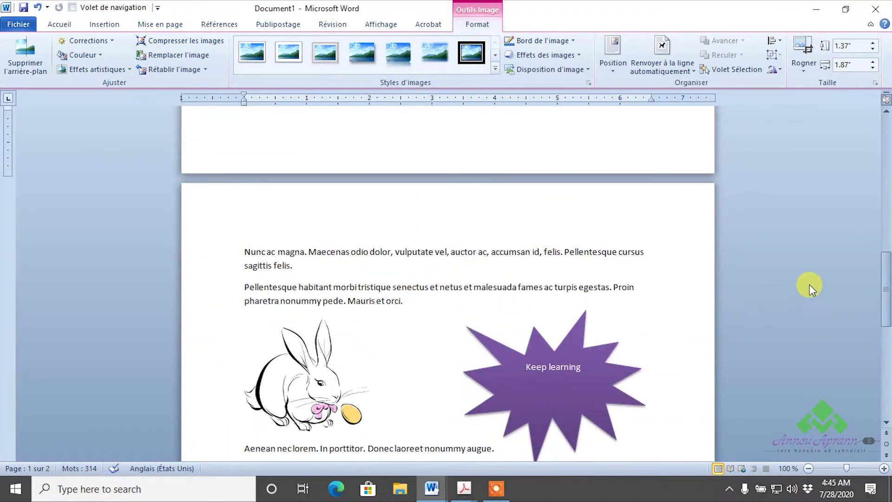
{"action": "left_click_drag", "start_coordinate": [886, 289], "coordinate": [886, 230]}
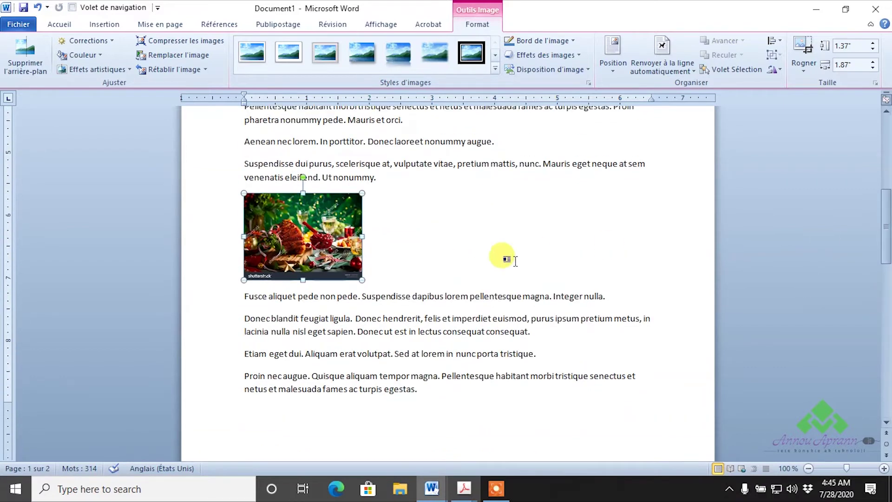
{"action": "mouse_move", "coordinate": [362, 281]}
{"action": "left_mouse_down"}
{"action": "mouse_move", "coordinate": [448, 327]}
{"action": "mouse_move", "coordinate": [510, 389]}
{"action": "left_mouse_up"}
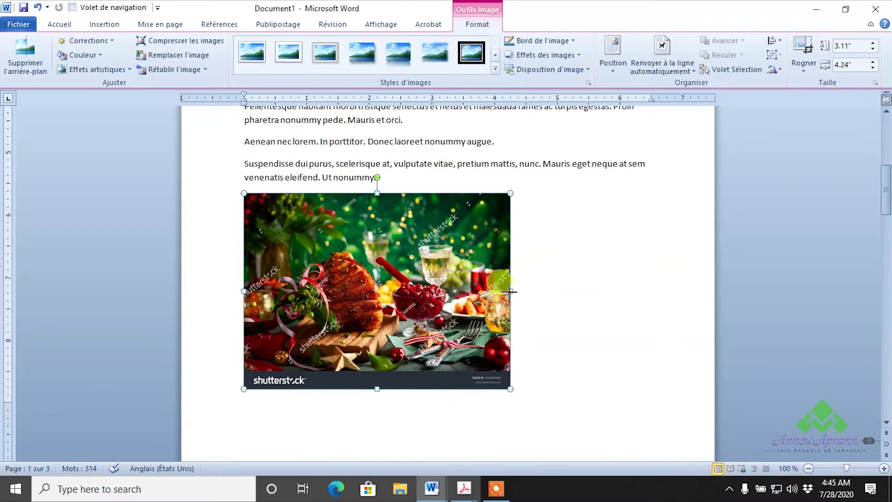
{"action": "mouse_move", "coordinate": [510, 292]}
{"action": "left_mouse_down"}
{"action": "mouse_move", "coordinate": [677, 249]}
{"action": "mouse_move", "coordinate": [687, 292]}
{"action": "left_mouse_up"}
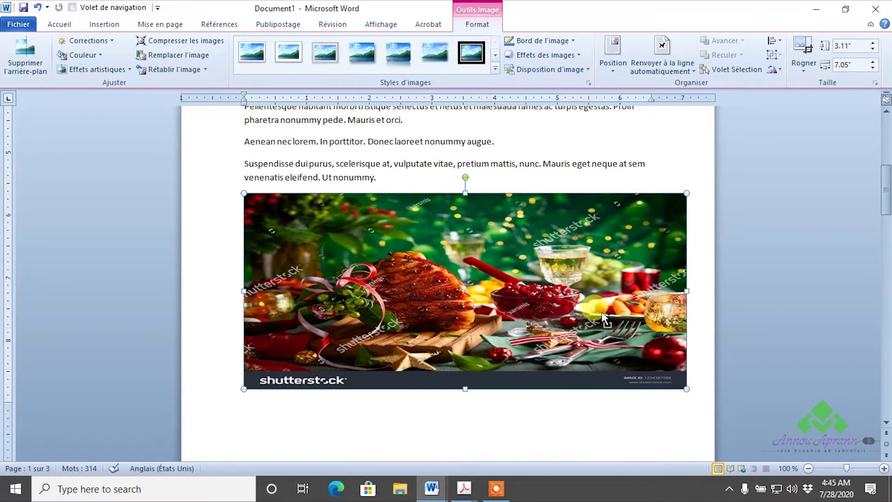
{"action": "key", "text": "ctrl+z"}
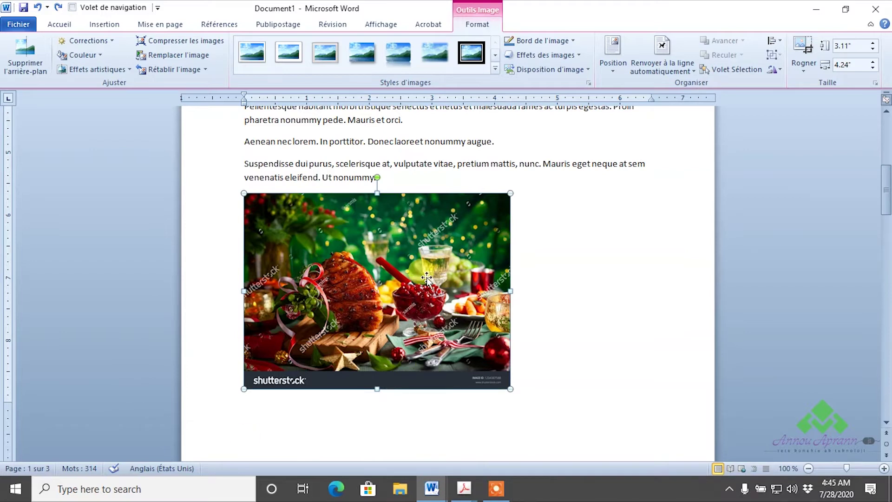
{"action": "mouse_move", "coordinate": [510, 193]}
{"action": "left_mouse_down"}
{"action": "mouse_move", "coordinate": [524, 185]}
{"action": "mouse_move", "coordinate": [461, 193]}
{"action": "left_mouse_up"}
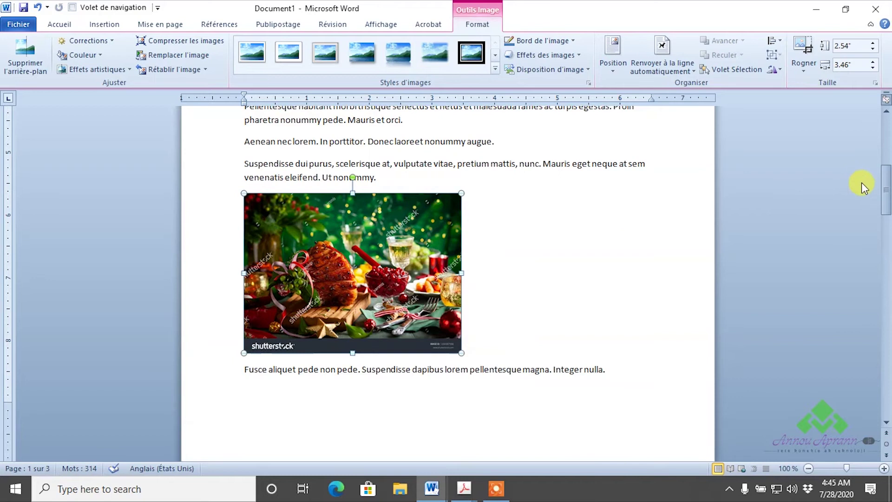
Return to page 1 and select the wide flower picture.
{"action": "left_click_drag", "start_coordinate": [885, 188], "coordinate": [866, 286]}
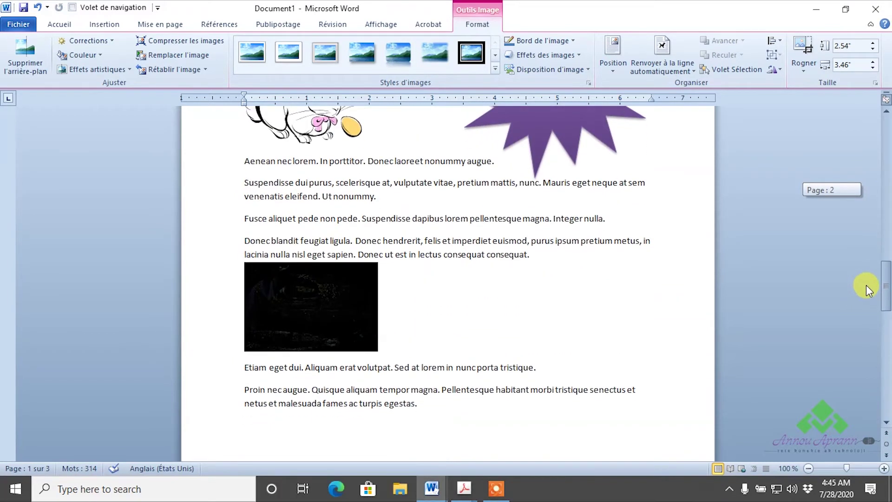
{"action": "left_click_drag", "start_coordinate": [866, 286], "coordinate": [885, 139]}
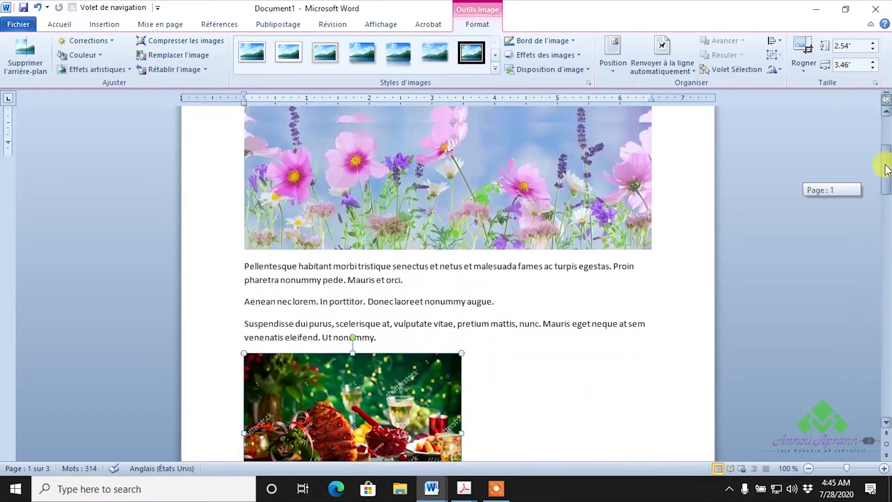
{"action": "left_click", "coordinate": [607, 305]}
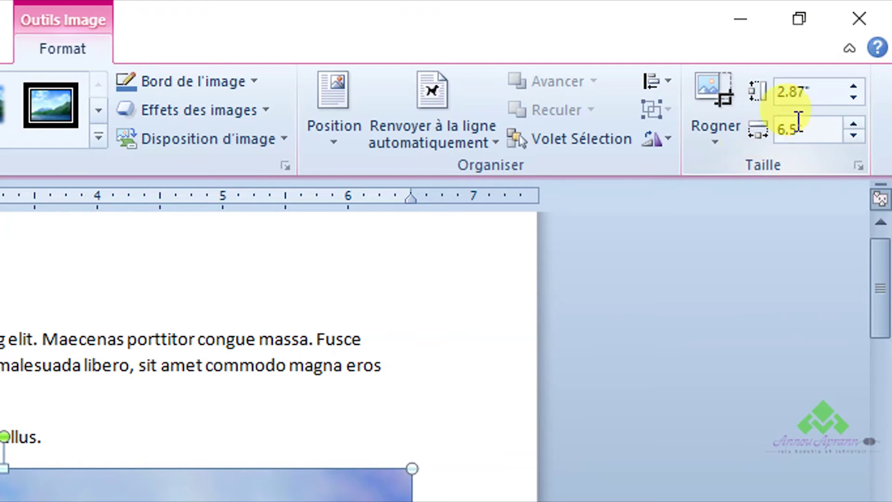
Set the flower picture's width to 3" so its height scales to 1.33", then deselect it.
{"action": "left_click", "coordinate": [782, 134]}
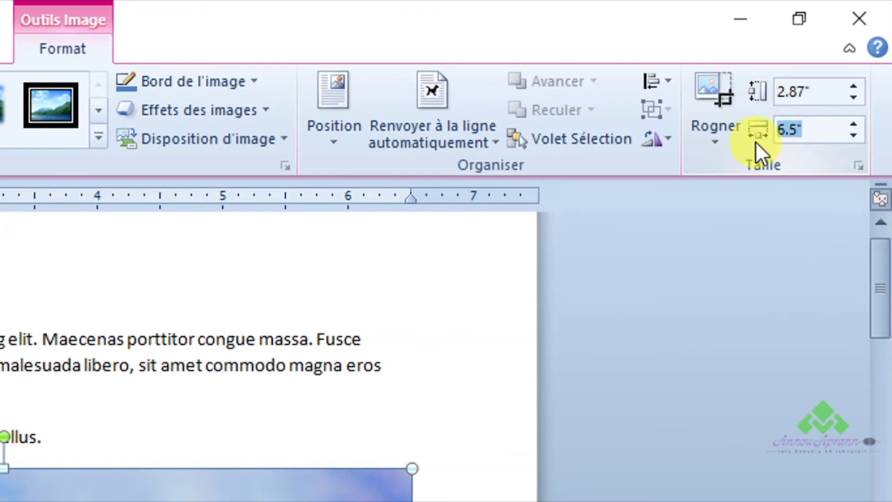
{"action": "type", "text": "3"}
{"action": "key", "text": "Return"}
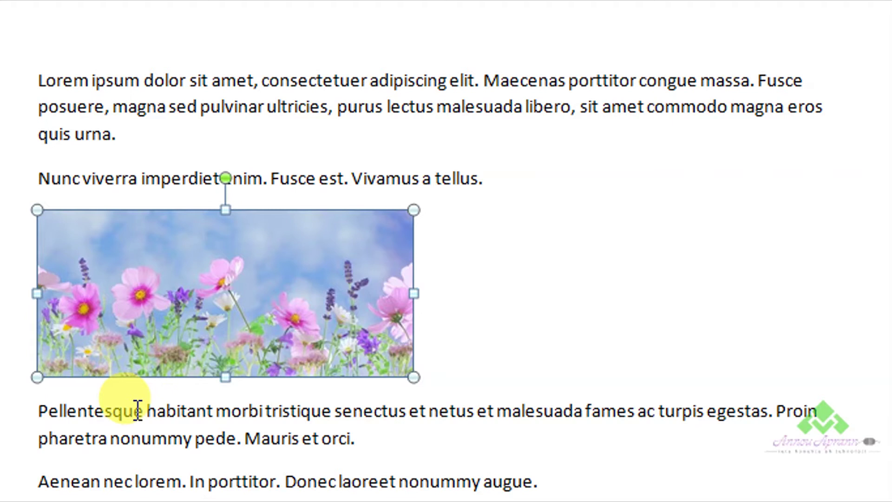
{"action": "left_click", "coordinate": [521, 311]}
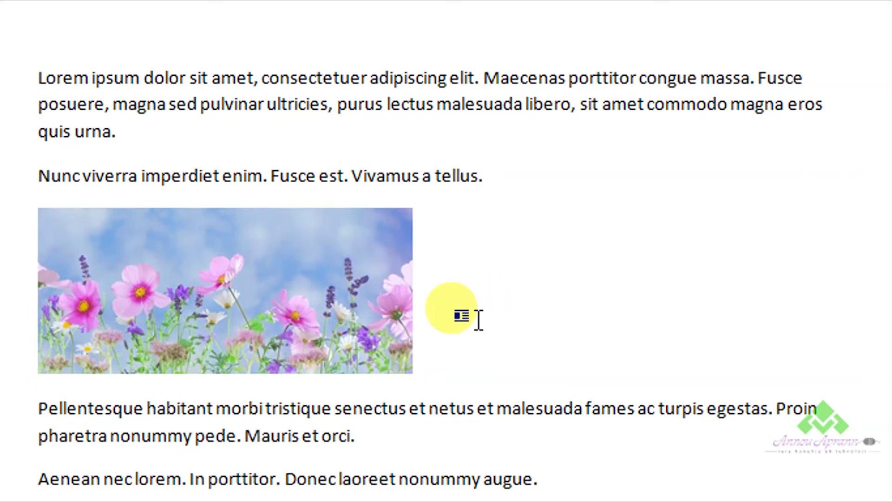
{"action": "scroll", "coordinate": [418, 349], "scroll_direction": "up", "scroll_amount": 1}
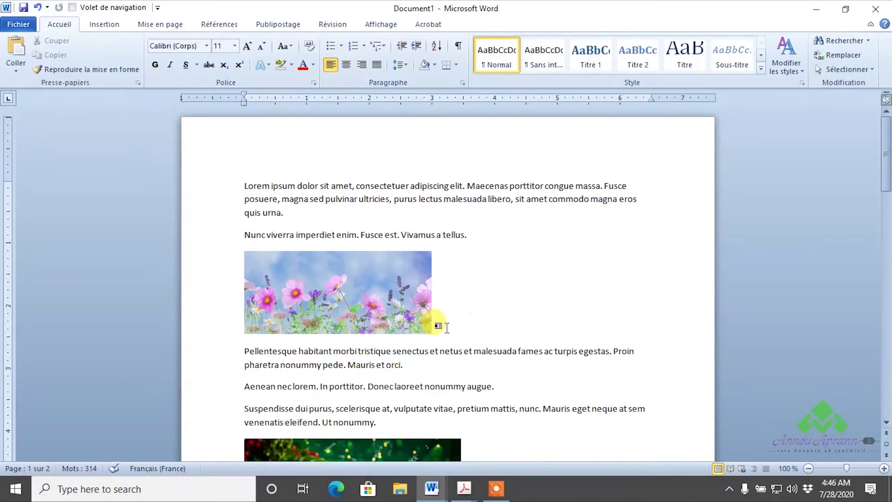
{"action": "scroll", "coordinate": [464, 316], "scroll_direction": "down", "scroll_amount": 3}
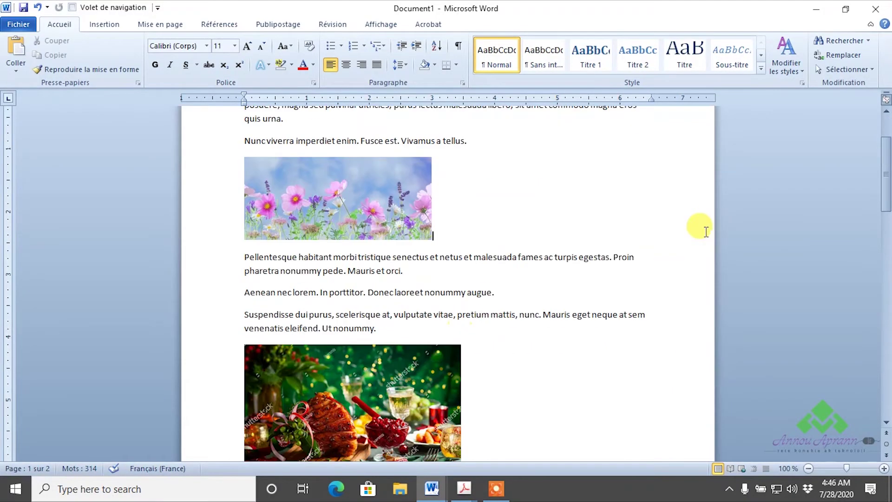
Select the dark trees picture and drag its corner handle outward to enlarge it.
{"action": "mouse_move", "coordinate": [886, 173]}
{"action": "left_mouse_down"}
{"action": "mouse_move", "coordinate": [853, 272]}
{"action": "mouse_move", "coordinate": [887, 164]}
{"action": "mouse_move", "coordinate": [839, 351]}
{"action": "left_mouse_up"}
{"action": "left_click", "coordinate": [342, 315]}
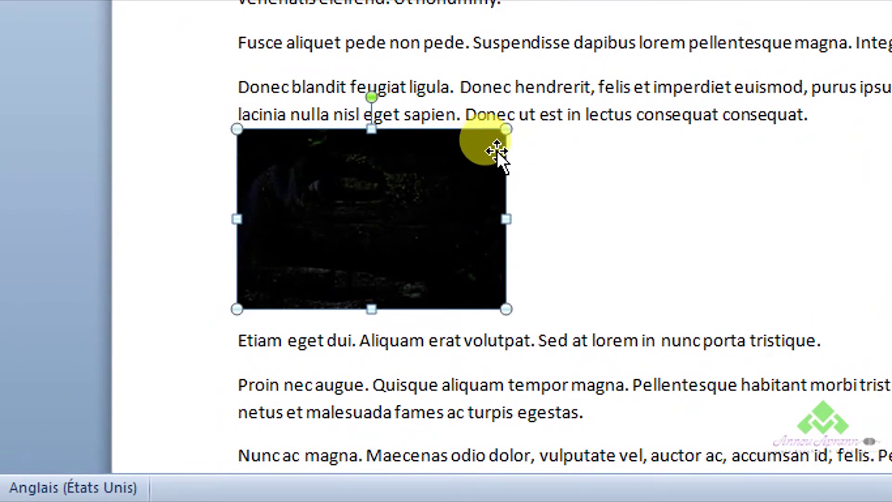
{"action": "left_click_drag", "start_coordinate": [506, 309], "coordinate": [758, 319]}
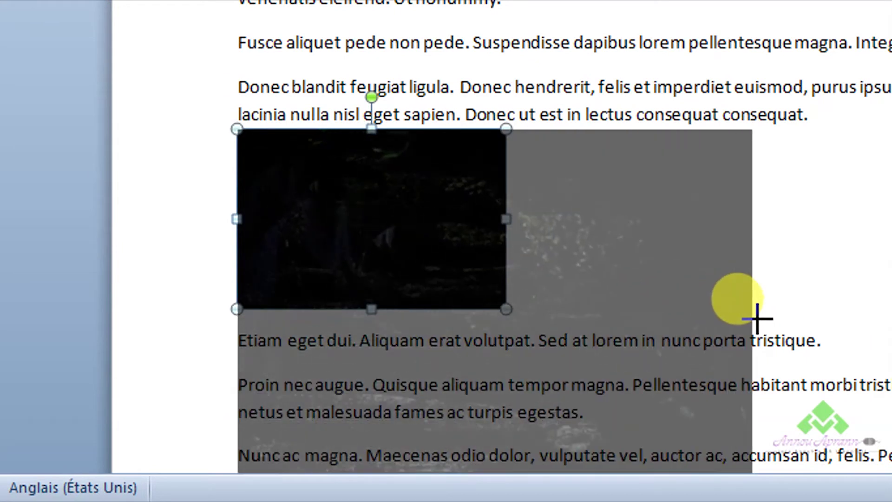
{"action": "left_click_drag", "start_coordinate": [757, 320], "coordinate": [726, 321]}
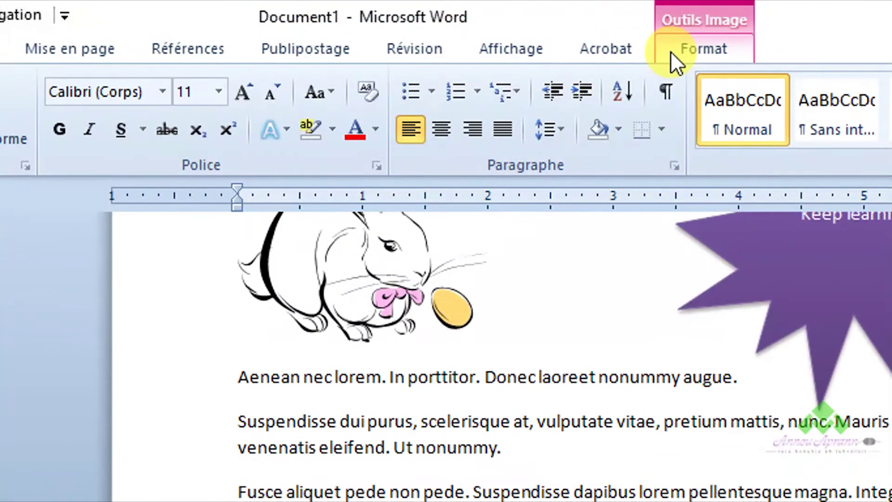
Rotate the dark trees picture 90° left from the Picture Tools Rotation menu.
{"action": "left_click", "coordinate": [674, 57]}
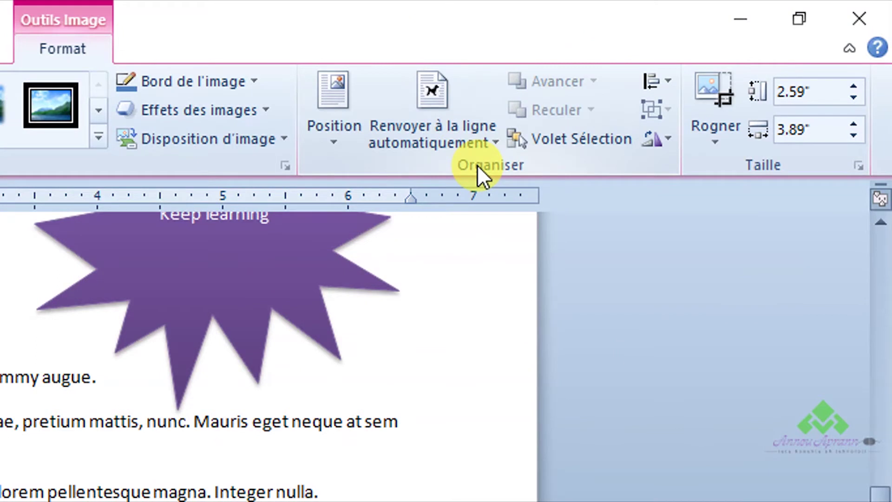
{"action": "left_click", "coordinate": [656, 137]}
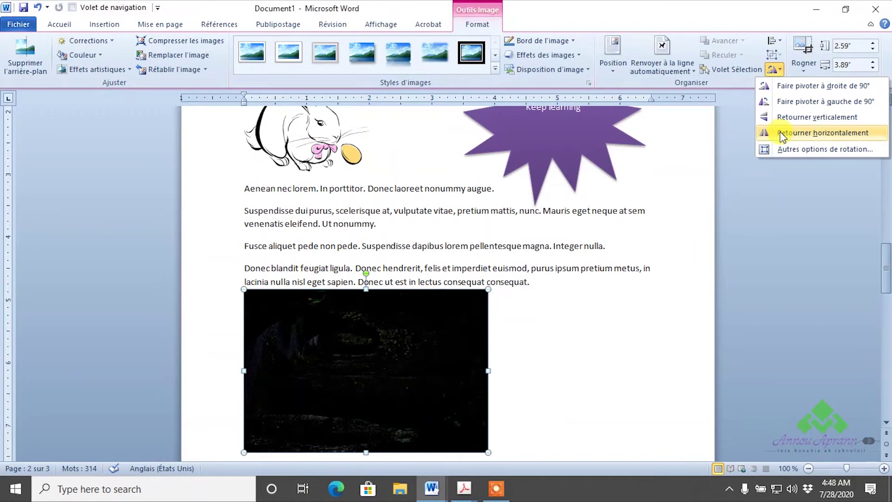
{"action": "left_click", "coordinate": [787, 105]}
{"action": "scroll", "coordinate": [340, 304], "scroll_direction": "down", "scroll_amount": 3}
{"action": "scroll", "coordinate": [340, 305], "scroll_direction": "up", "scroll_amount": 2}
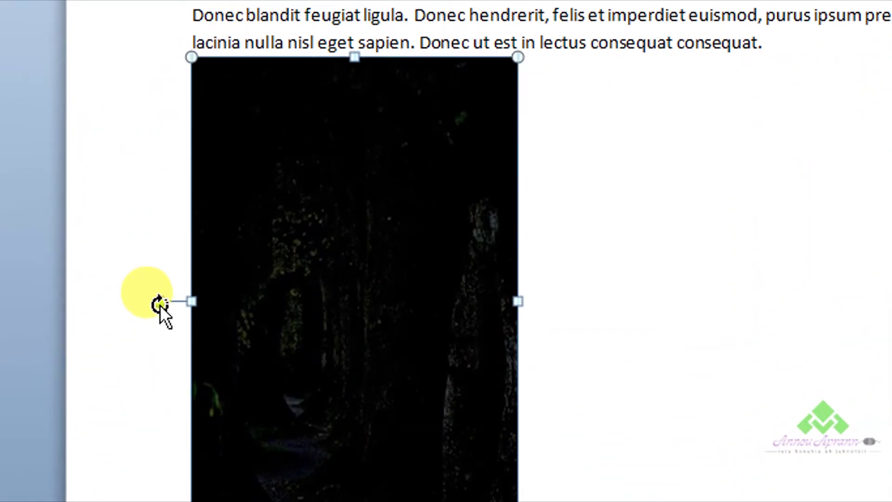
Tilt the dark trees picture freely with its green rotation handle, then bring it back upright.
{"action": "left_click_drag", "start_coordinate": [159, 305], "coordinate": [317, 236]}
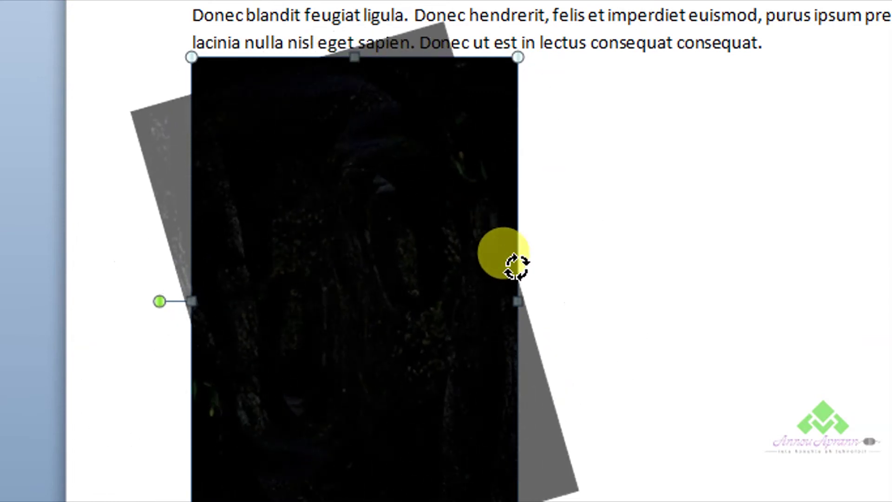
{"action": "left_click_drag", "start_coordinate": [317, 236], "coordinate": [523, 270]}
{"action": "scroll", "coordinate": [523, 271], "scroll_direction": "down", "scroll_amount": 5}
{"action": "scroll", "coordinate": [530, 258], "scroll_direction": "down", "scroll_amount": 3}
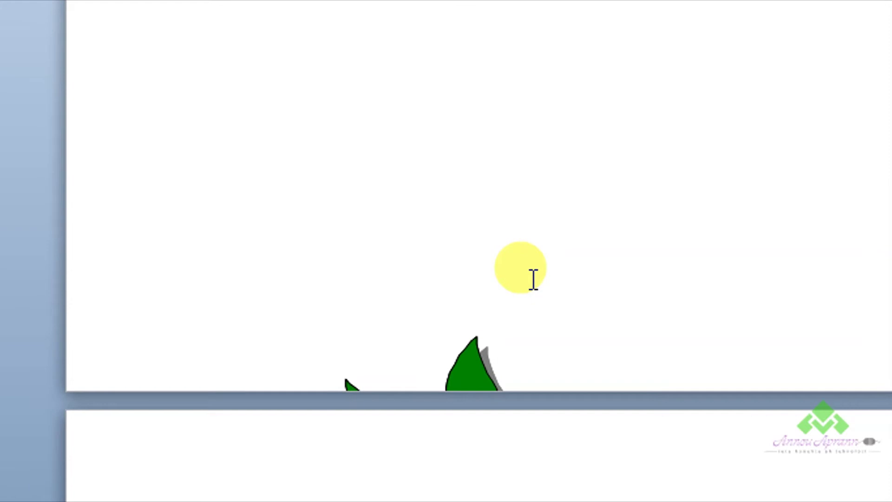
{"action": "scroll", "coordinate": [383, 102], "scroll_direction": "up", "scroll_amount": 3}
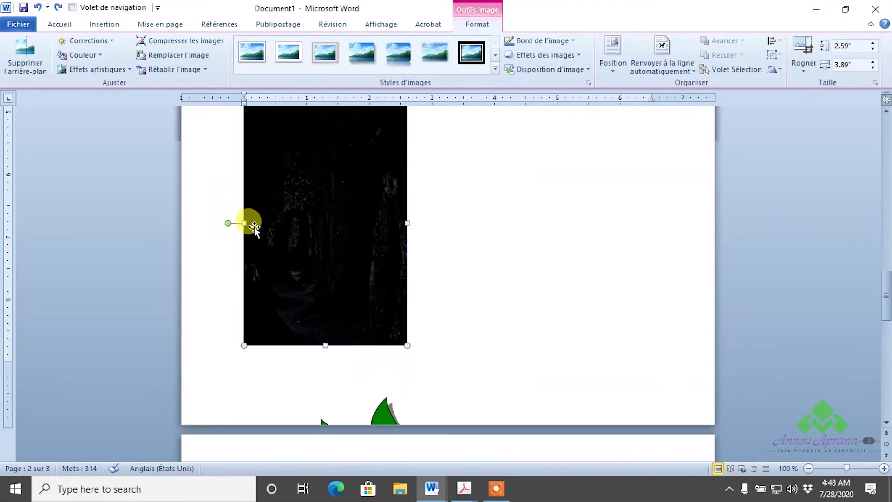
{"action": "scroll", "coordinate": [222, 257], "scroll_direction": "up", "scroll_amount": 2}
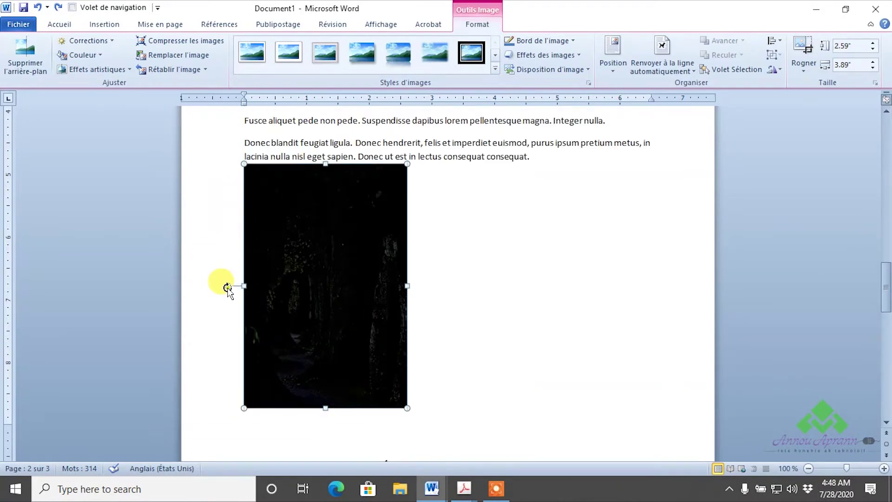
{"action": "mouse_move", "coordinate": [229, 286]}
{"action": "left_mouse_down"}
{"action": "mouse_move", "coordinate": [259, 246]}
{"action": "mouse_move", "coordinate": [394, 229]}
{"action": "mouse_move", "coordinate": [469, 252]}
{"action": "mouse_move", "coordinate": [498, 331]}
{"action": "mouse_move", "coordinate": [431, 380]}
{"action": "mouse_move", "coordinate": [280, 366]}
{"action": "mouse_move", "coordinate": [229, 293]}
{"action": "mouse_move", "coordinate": [243, 253]}
{"action": "left_mouse_up"}
{"action": "mouse_move", "coordinate": [886, 285]}
{"action": "left_mouse_down"}
{"action": "mouse_move", "coordinate": [884, 189]}
{"action": "mouse_move", "coordinate": [870, 125]}
{"action": "mouse_move", "coordinate": [852, 259]}
{"action": "mouse_move", "coordinate": [885, 367]}
{"action": "mouse_move", "coordinate": [885, 348]}
{"action": "left_mouse_up"}
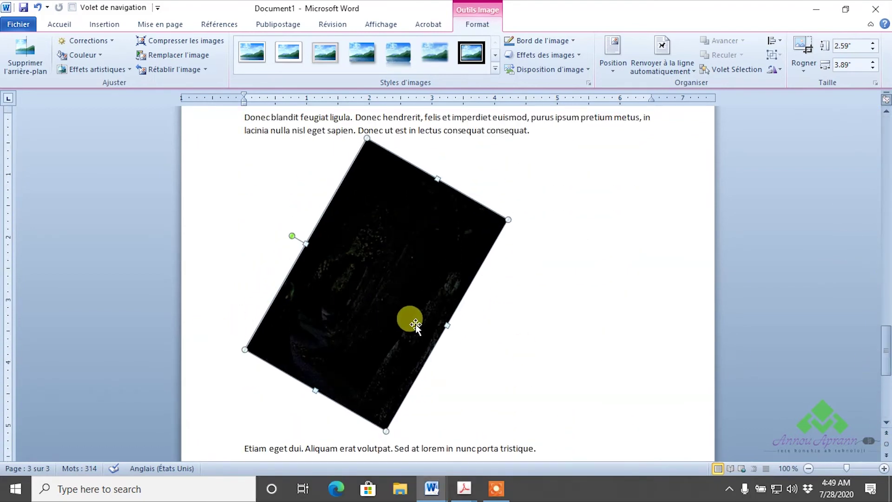
{"action": "scroll", "coordinate": [416, 323], "scroll_direction": "down", "scroll_amount": 8}
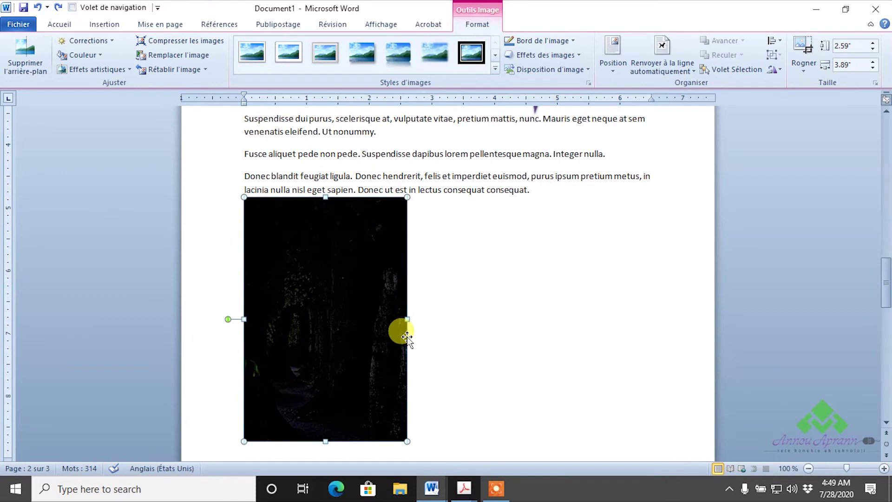
{"action": "scroll", "coordinate": [419, 325], "scroll_direction": "up", "scroll_amount": 5}
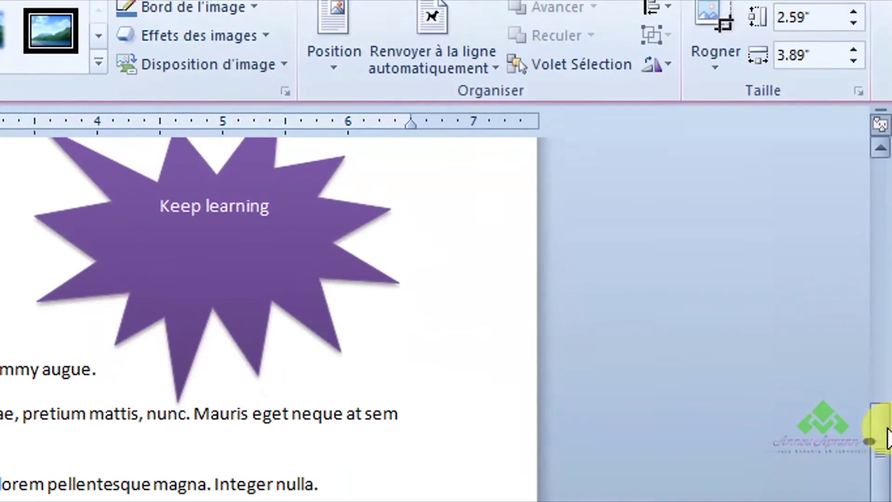
Scroll up to the festive food picture and select it.
{"action": "mouse_move", "coordinate": [878, 306]}
{"action": "left_mouse_down"}
{"action": "mouse_move", "coordinate": [843, 299]}
{"action": "mouse_move", "coordinate": [826, 243]}
{"action": "left_mouse_up"}
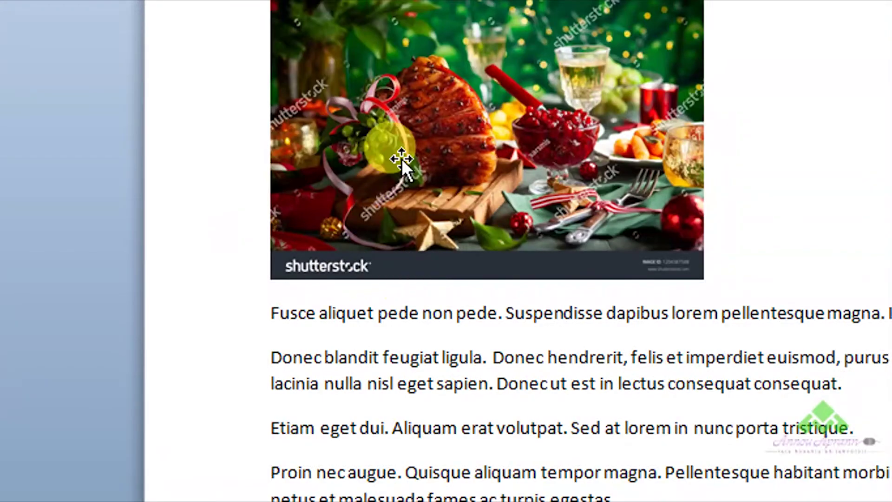
{"action": "scroll", "coordinate": [426, 64], "scroll_direction": "up", "scroll_amount": 1}
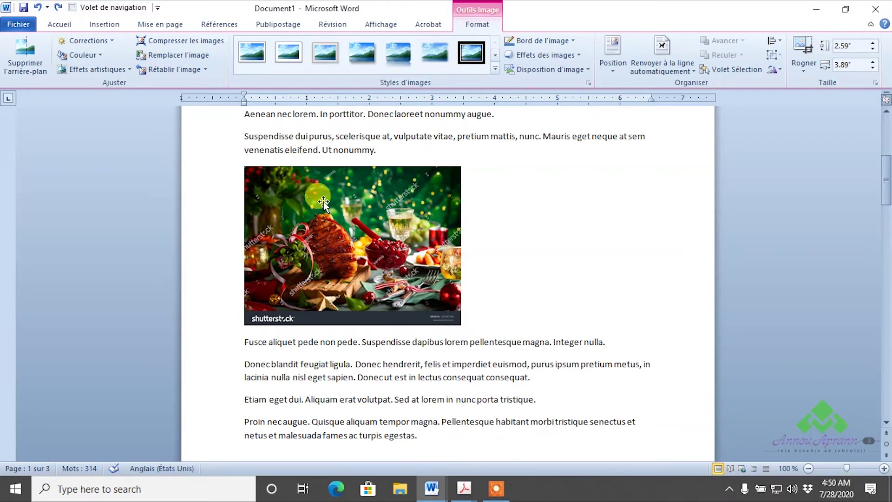
{"action": "left_click", "coordinate": [323, 202]}
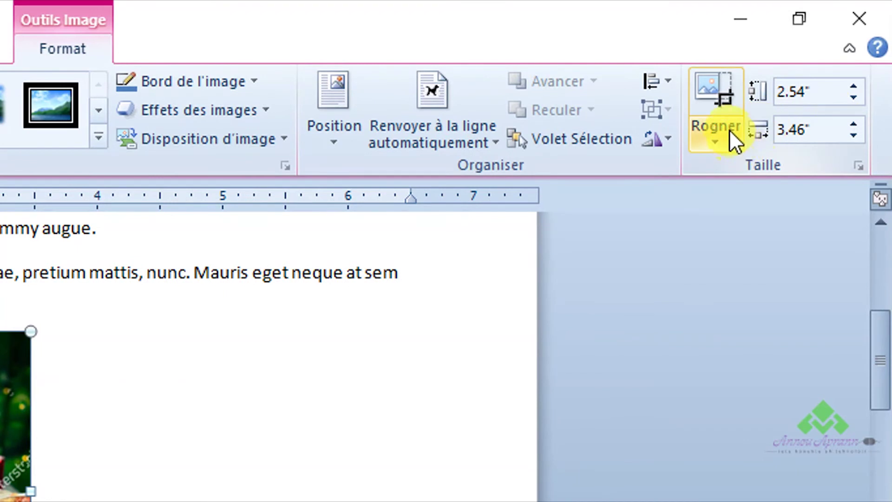
Crop the shutterstock banner off the bottom of the food picture and trim a strip from its left edge.
{"action": "left_click", "coordinate": [713, 86]}
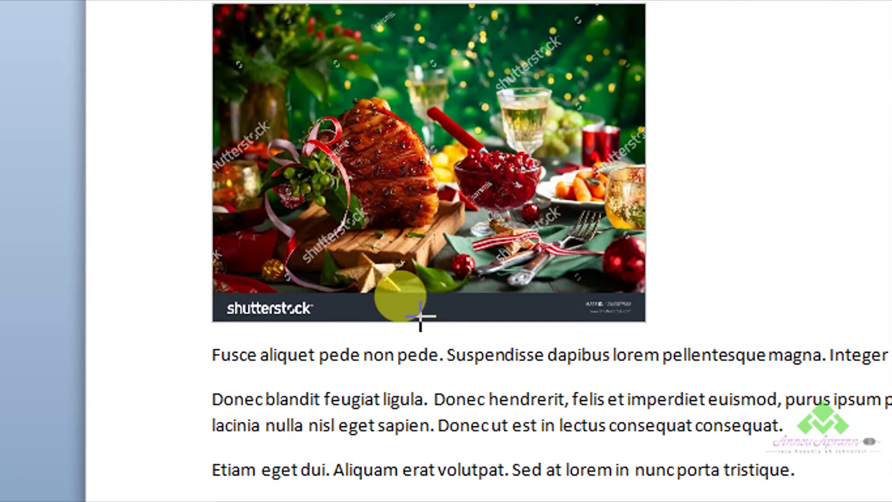
{"action": "left_click_drag", "start_coordinate": [420, 320], "coordinate": [421, 288]}
{"action": "scroll", "coordinate": [399, 155], "scroll_direction": "up", "scroll_amount": 2}
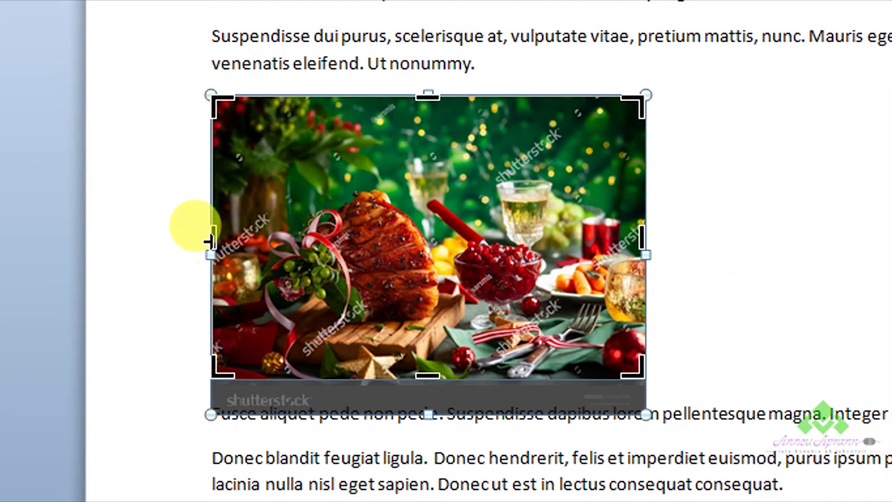
{"action": "left_click_drag", "start_coordinate": [213, 238], "coordinate": [255, 239]}
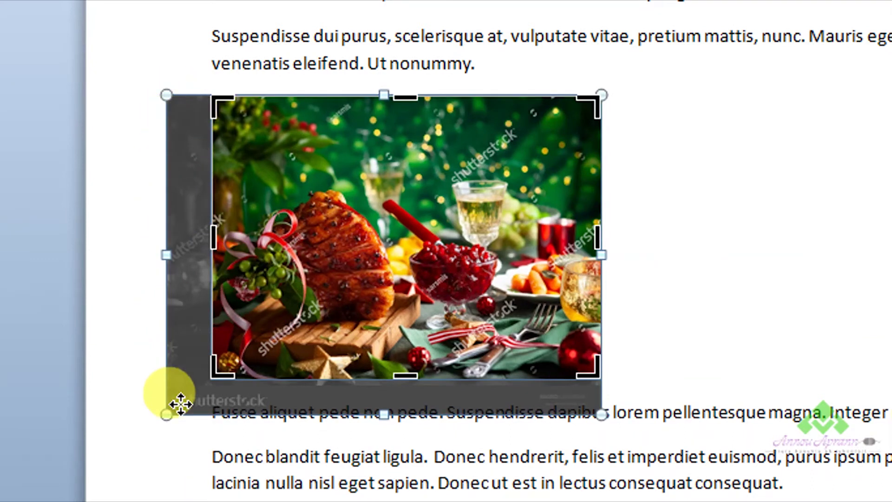
{"action": "scroll", "coordinate": [438, 420], "scroll_direction": "down", "scroll_amount": 1}
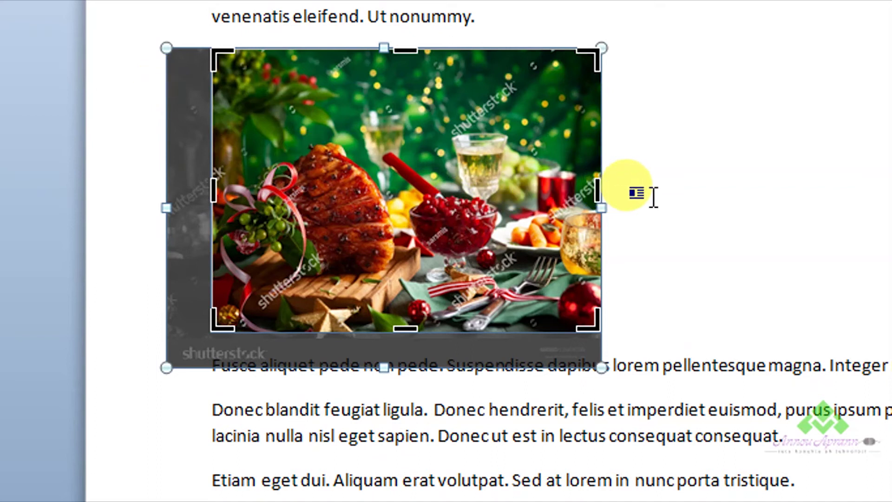
{"action": "left_click", "coordinate": [651, 193]}
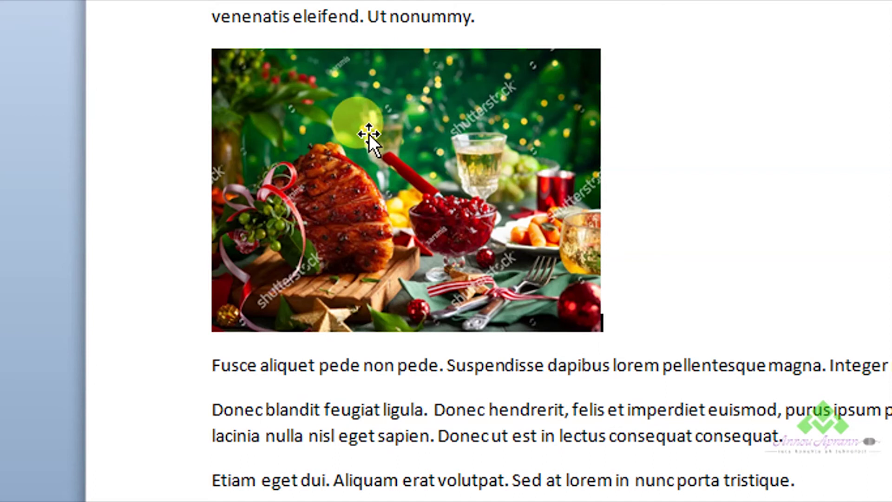
{"action": "left_click", "coordinate": [368, 134]}
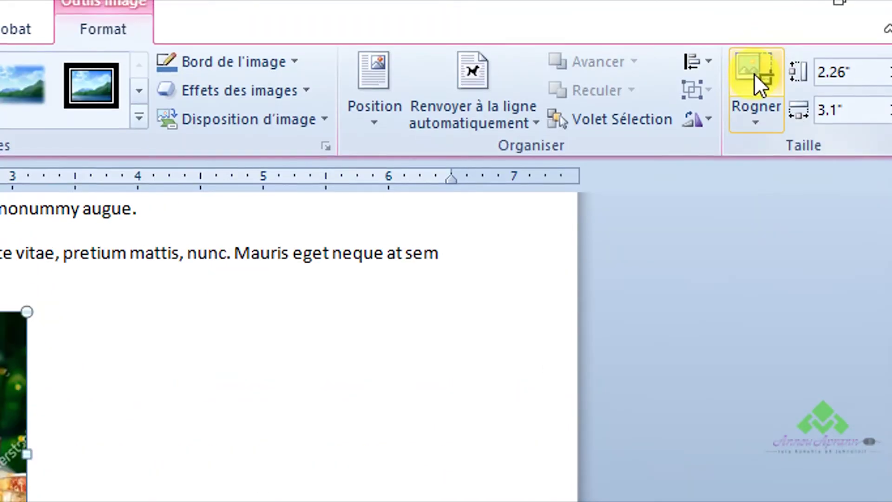
{"action": "left_click", "coordinate": [754, 73]}
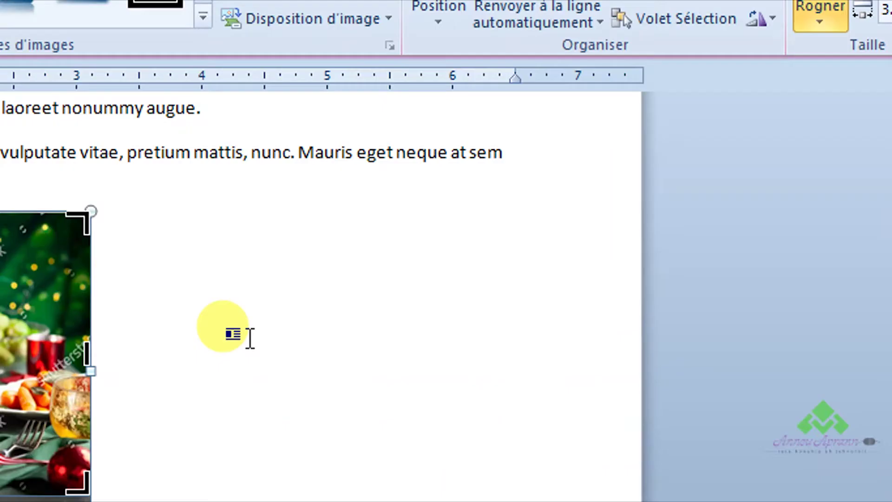
{"action": "left_click", "coordinate": [250, 338]}
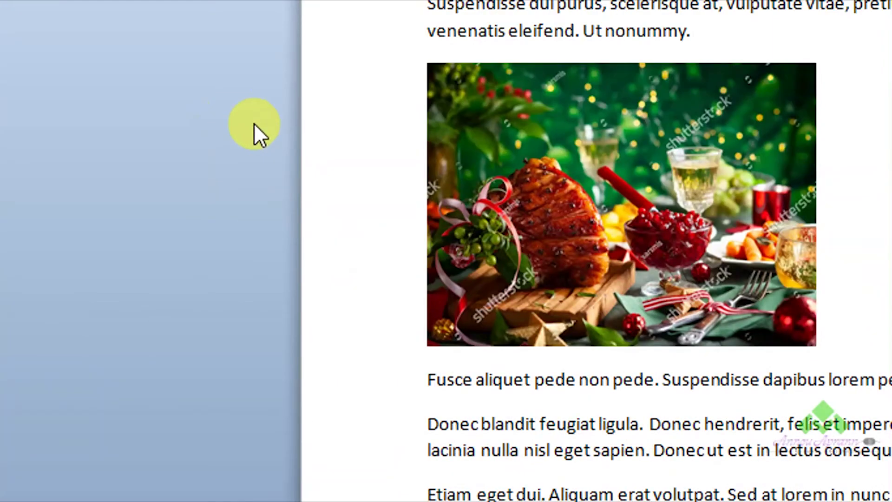
{"action": "scroll", "coordinate": [556, 301], "scroll_direction": "up", "scroll_amount": 6}
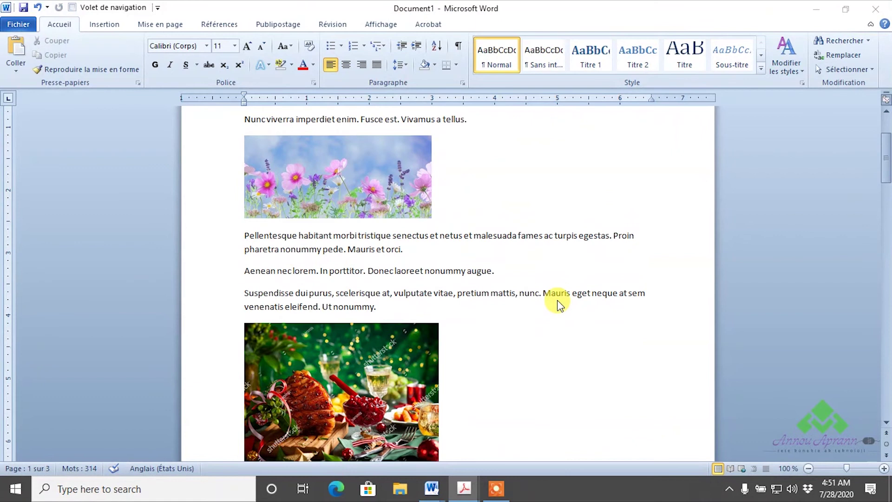
{"action": "scroll", "coordinate": [559, 302], "scroll_direction": "up", "scroll_amount": 1}
{"action": "scroll", "coordinate": [464, 277], "scroll_direction": "up", "scroll_amount": 3}
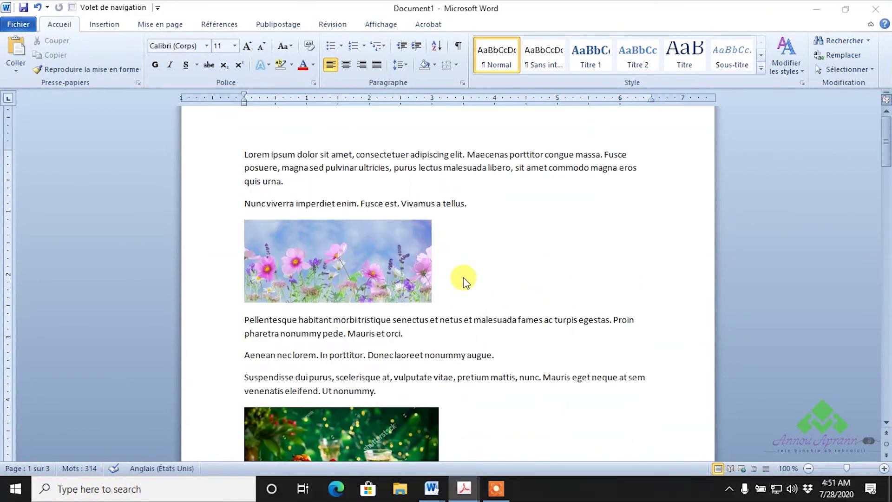
{"action": "scroll", "coordinate": [410, 256], "scroll_direction": "down", "scroll_amount": 2}
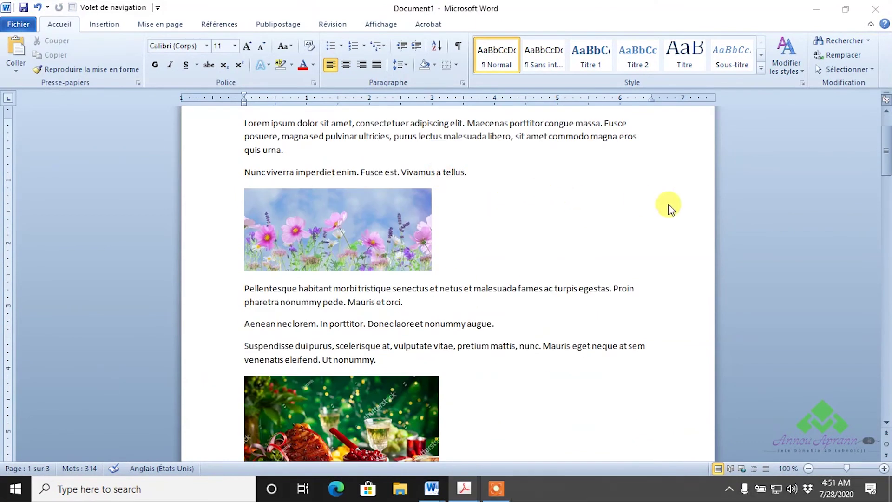
{"action": "scroll", "coordinate": [378, 198], "scroll_direction": "down", "scroll_amount": 1}
{"action": "scroll", "coordinate": [407, 333], "scroll_direction": "down", "scroll_amount": 2}
{"action": "scroll", "coordinate": [595, 342], "scroll_direction": "down", "scroll_amount": 3}
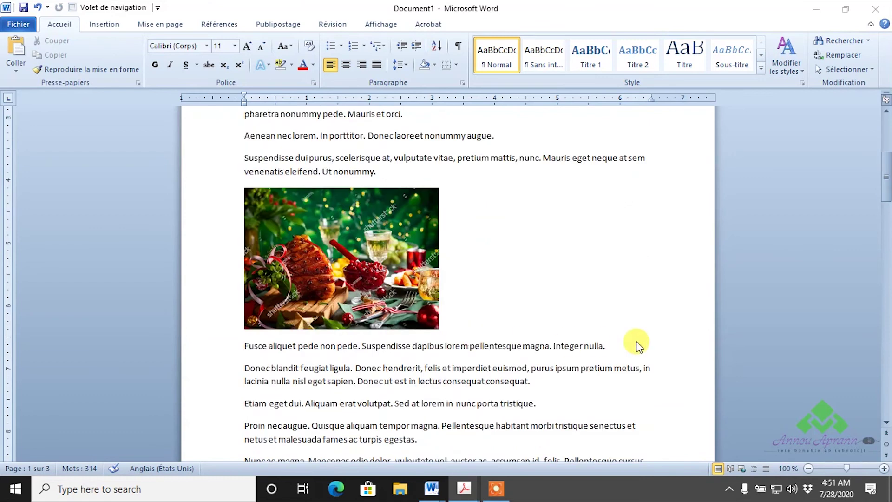
{"action": "left_click", "coordinate": [412, 222]}
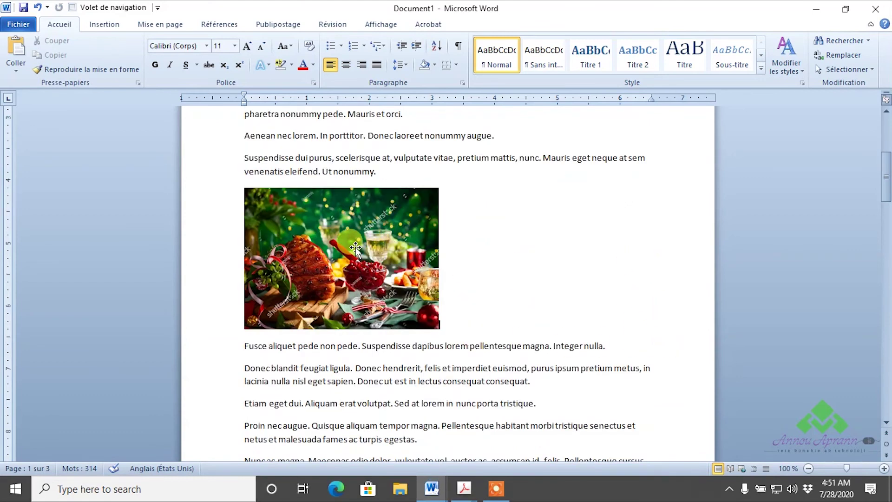
{"action": "scroll", "coordinate": [355, 248], "scroll_direction": "up", "scroll_amount": 2}
{"action": "scroll", "coordinate": [356, 248], "scroll_direction": "up", "scroll_amount": 3}
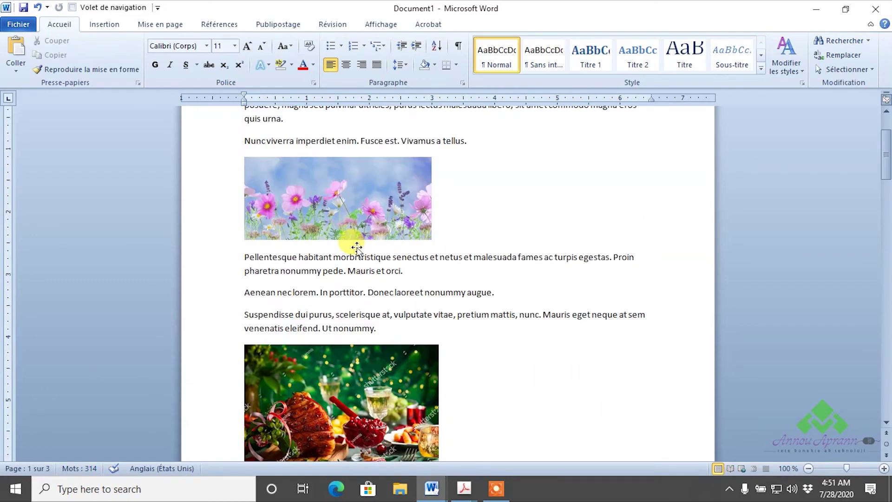
{"action": "scroll", "coordinate": [357, 247], "scroll_direction": "up", "scroll_amount": 2}
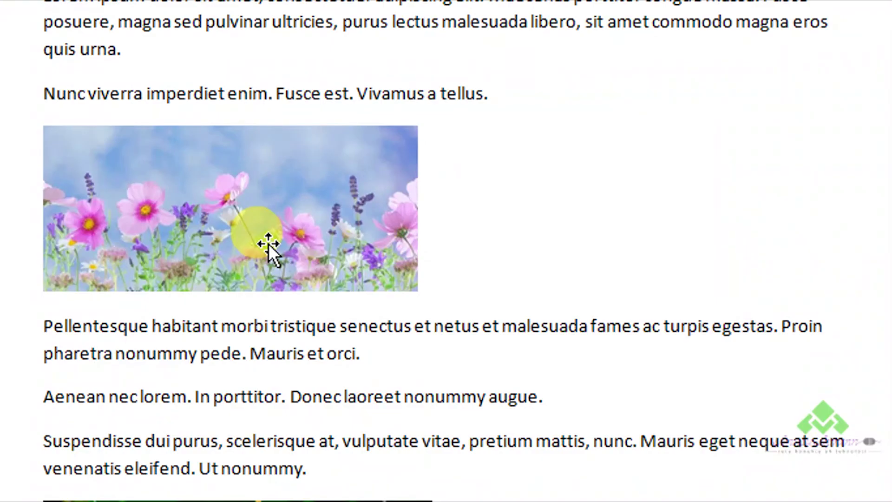
{"action": "left_click", "coordinate": [303, 211]}
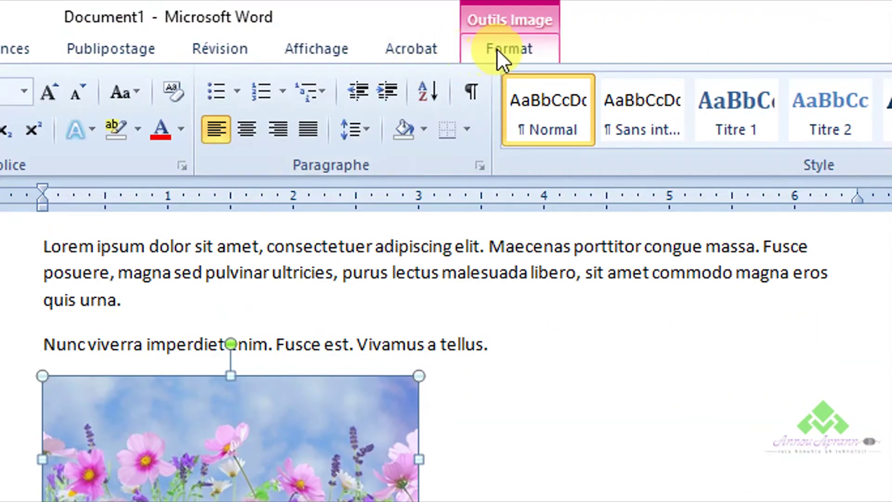
Position the flower picture top right with text wrapping, using the Position menu.
{"action": "left_click", "coordinate": [497, 49]}
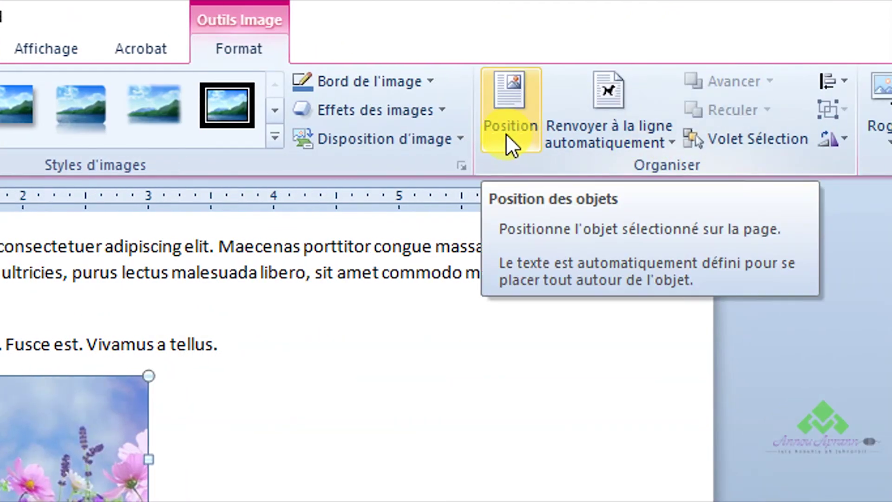
{"action": "left_click", "coordinate": [510, 145]}
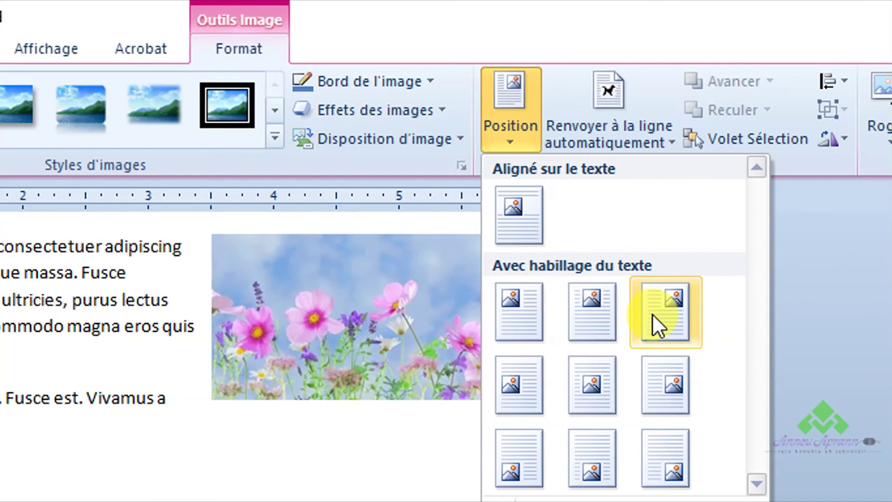
{"action": "left_click", "coordinate": [653, 314]}
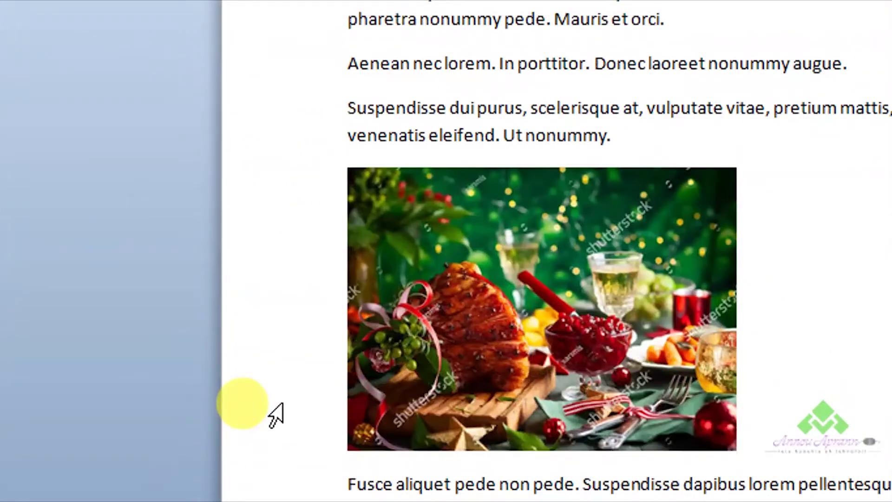
Set the food picture's position to middle left with text wrapping.
{"action": "scroll", "coordinate": [445, 240], "scroll_direction": "up", "scroll_amount": 2}
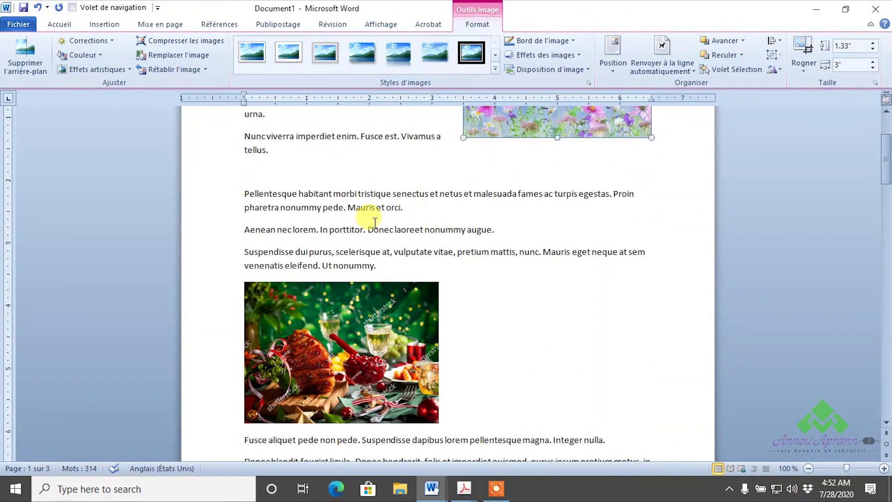
{"action": "left_click", "coordinate": [287, 354]}
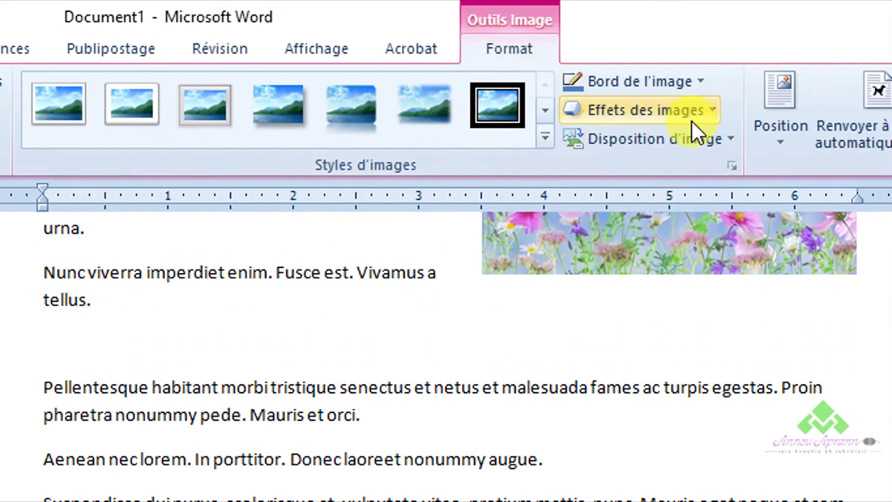
{"action": "left_click", "coordinate": [762, 135]}
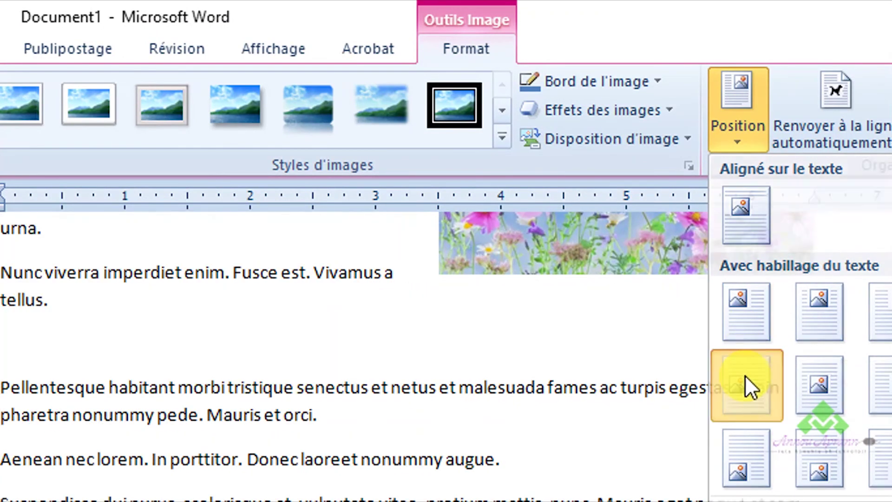
{"action": "left_click", "coordinate": [746, 375]}
{"action": "scroll", "coordinate": [527, 364], "scroll_direction": "down", "scroll_amount": 5}
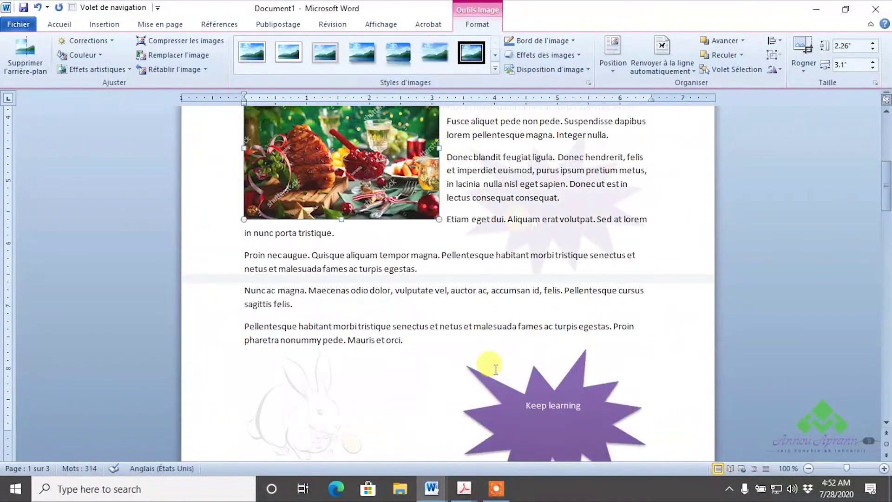
{"action": "scroll", "coordinate": [516, 364], "scroll_direction": "down", "scroll_amount": 3}
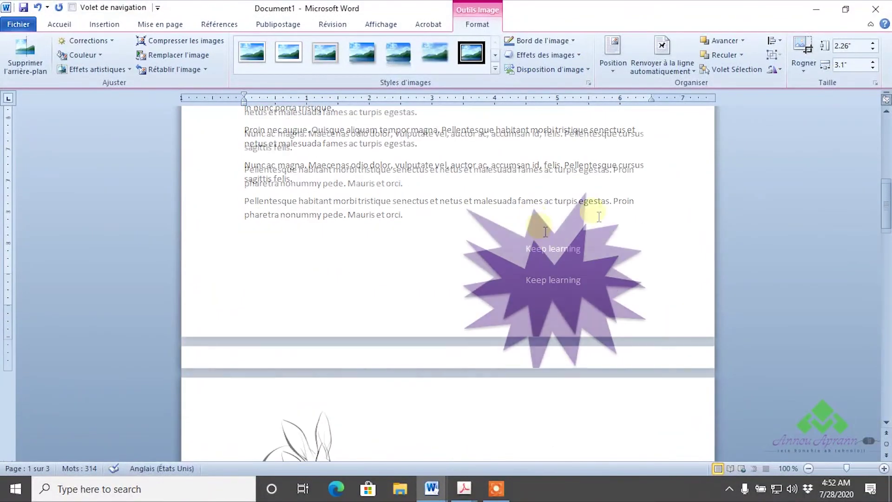
Give the Keep learning star shape a mid-page Position option with text wrapping around it.
{"action": "left_click", "coordinate": [560, 258]}
{"action": "left_click", "coordinate": [486, 25]}
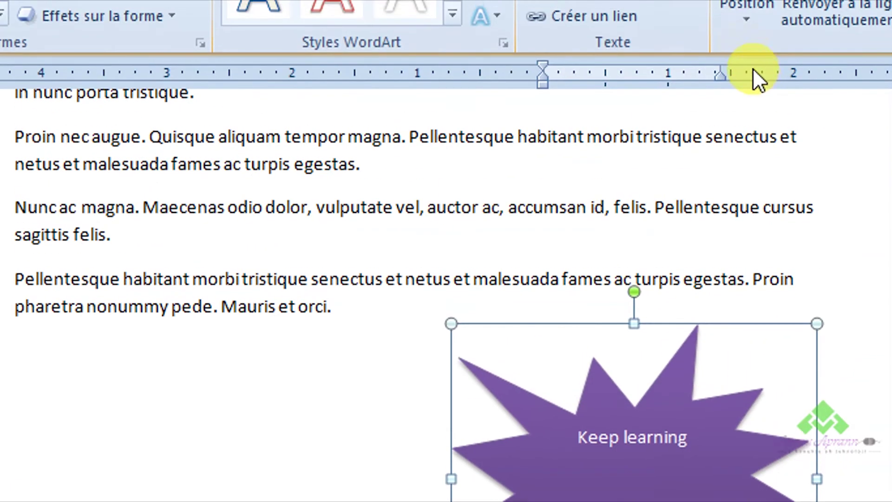
{"action": "left_click", "coordinate": [608, 70]}
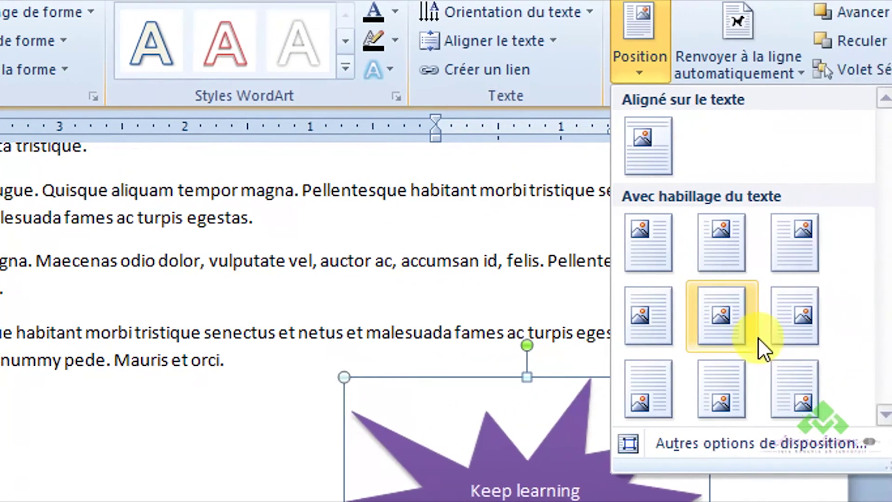
{"action": "left_click", "coordinate": [739, 315]}
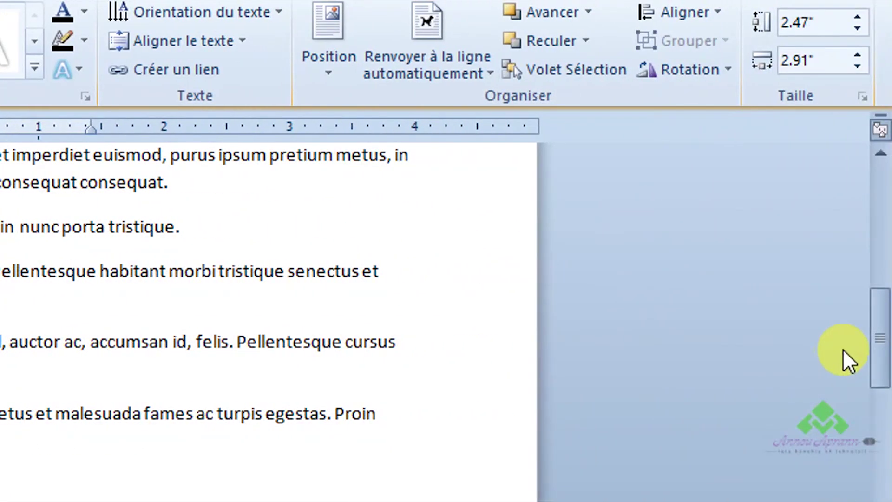
{"action": "mouse_move", "coordinate": [878, 356]}
{"action": "left_mouse_down"}
{"action": "mouse_move", "coordinate": [888, 246]}
{"action": "mouse_move", "coordinate": [887, 297]}
{"action": "mouse_move", "coordinate": [882, 273]}
{"action": "left_mouse_up"}
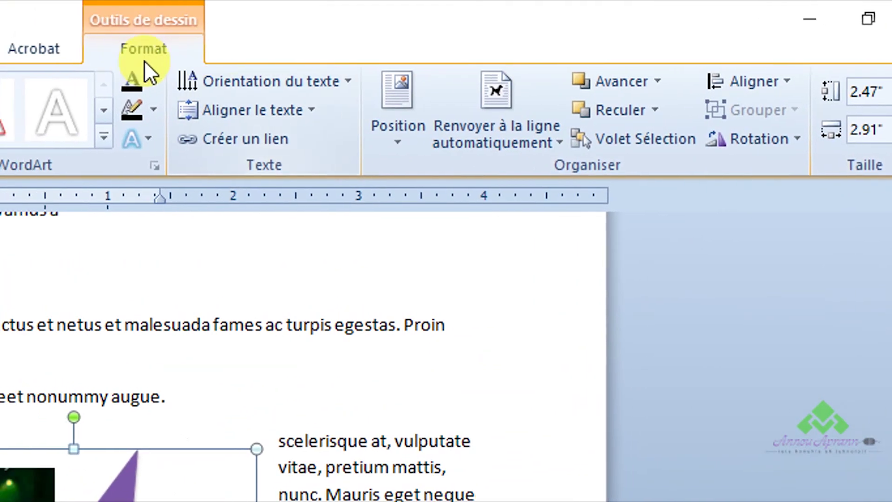
{"action": "left_click", "coordinate": [411, 130]}
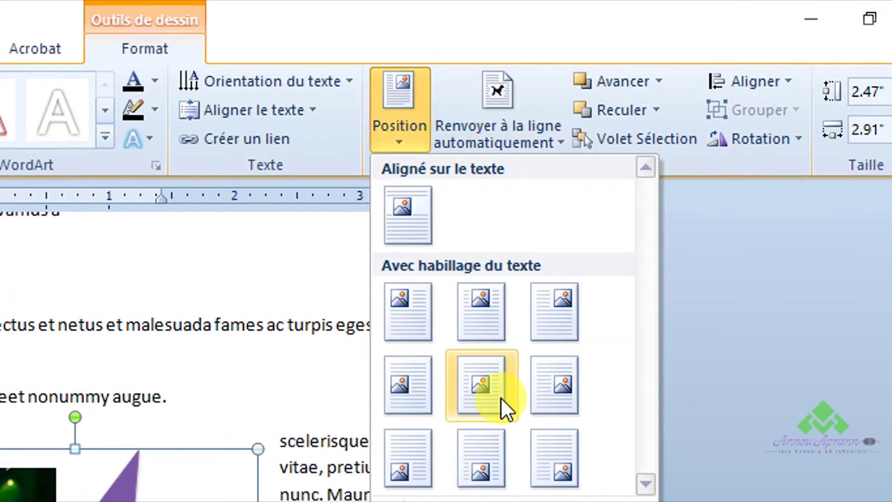
{"action": "left_click", "coordinate": [547, 391]}
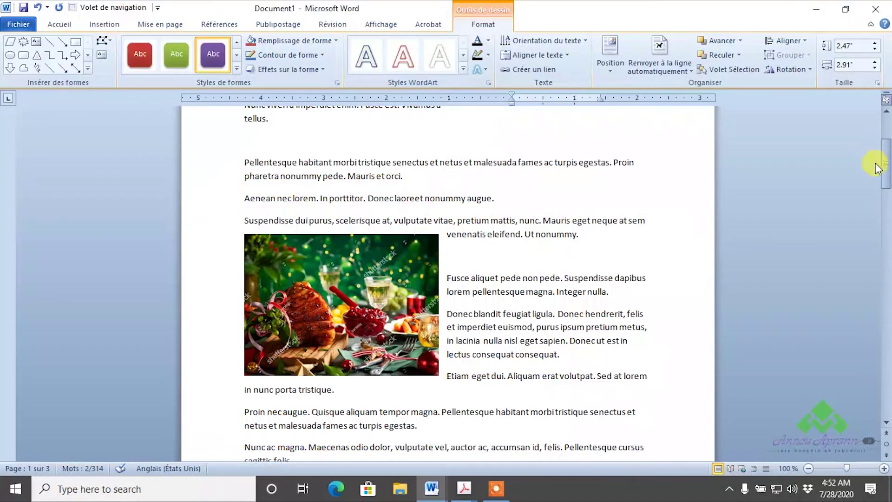
{"action": "mouse_move", "coordinate": [882, 166]}
{"action": "left_mouse_down"}
{"action": "mouse_move", "coordinate": [858, 266]}
{"action": "mouse_move", "coordinate": [826, 281]}
{"action": "mouse_move", "coordinate": [813, 327]}
{"action": "left_mouse_up"}
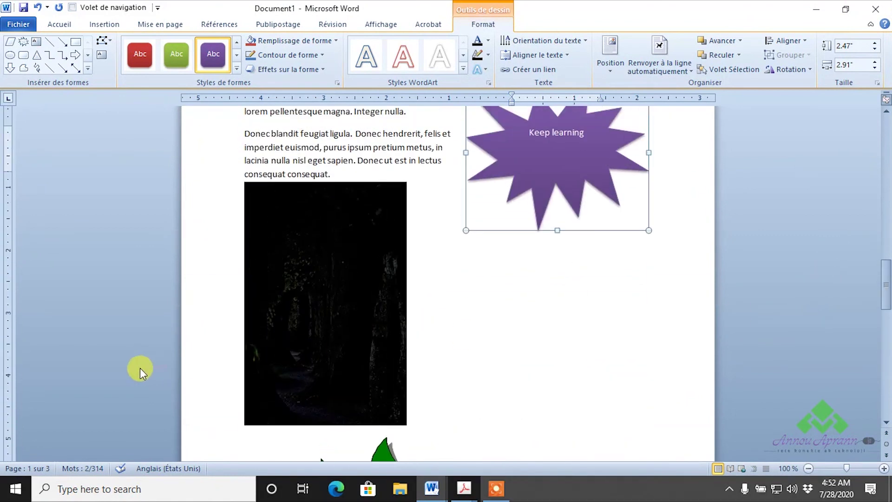
Set the dark trees picture's position to middle left with text wrapping.
{"action": "left_click", "coordinate": [384, 292]}
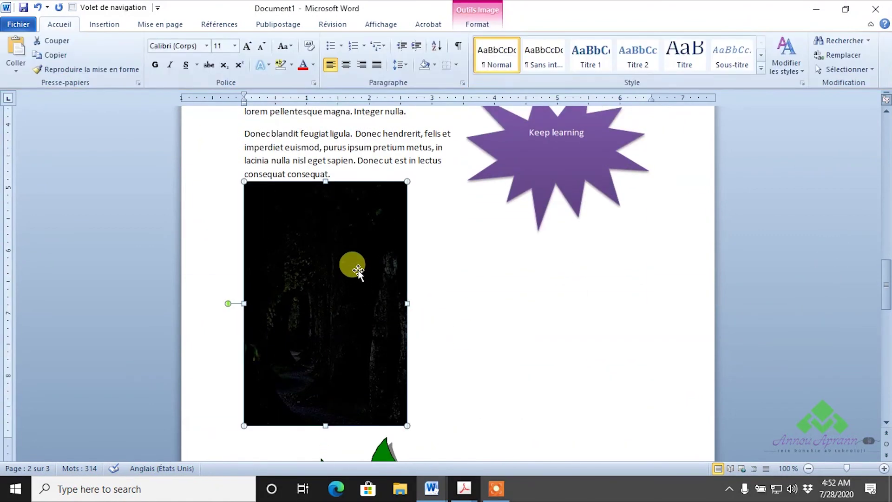
{"action": "left_click", "coordinate": [490, 25]}
{"action": "left_click", "coordinate": [659, 74]}
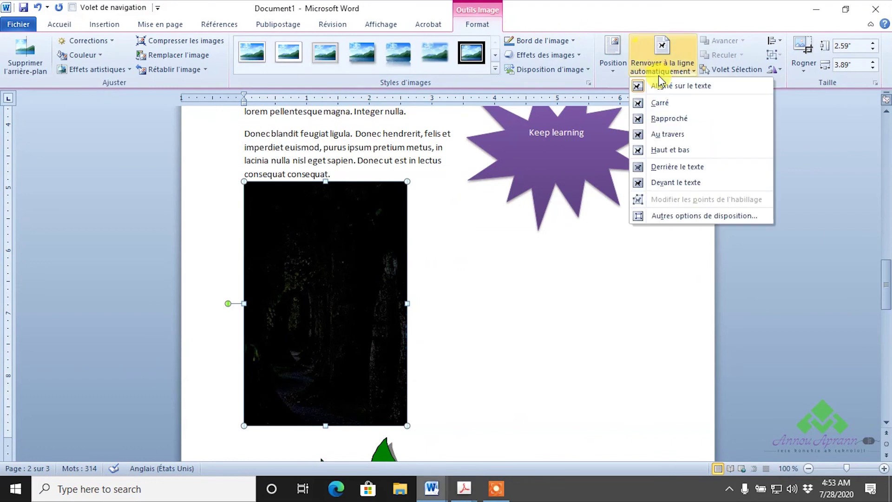
{"action": "left_click", "coordinate": [623, 67]}
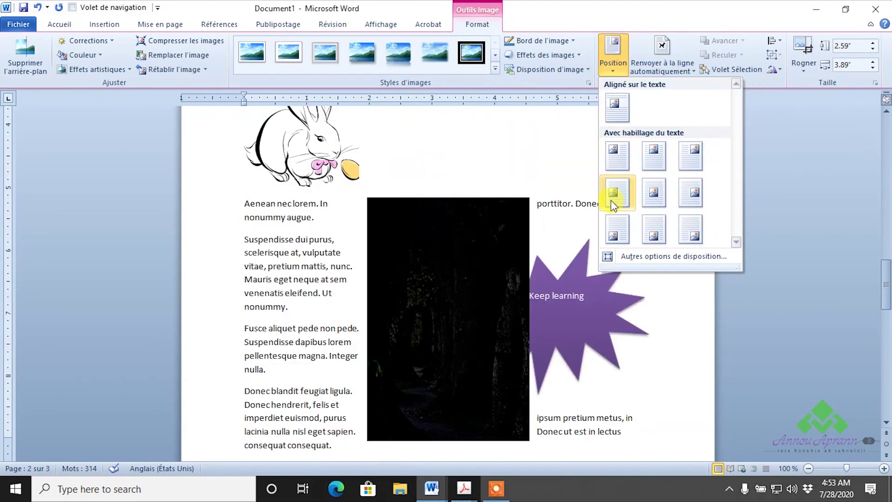
{"action": "left_click", "coordinate": [610, 200]}
{"action": "scroll", "coordinate": [529, 186], "scroll_direction": "up", "scroll_amount": 3}
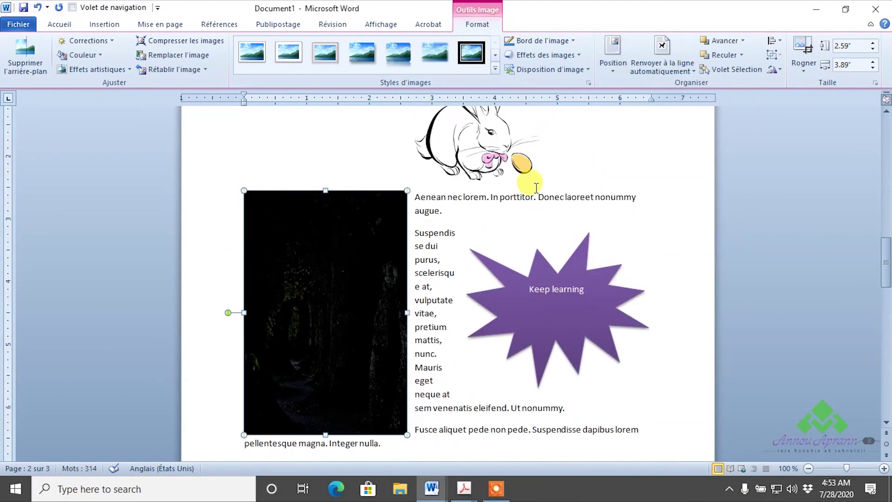
{"action": "scroll", "coordinate": [534, 186], "scroll_direction": "up", "scroll_amount": 5}
{"action": "scroll", "coordinate": [537, 188], "scroll_direction": "down", "scroll_amount": 1}
{"action": "scroll", "coordinate": [527, 183], "scroll_direction": "up", "scroll_amount": 1}
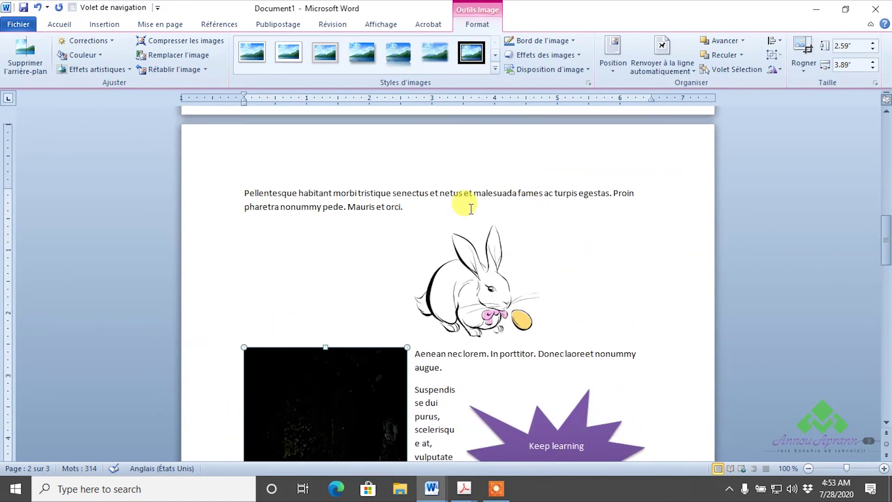
{"action": "scroll", "coordinate": [461, 205], "scroll_direction": "up", "scroll_amount": 2}
{"action": "scroll", "coordinate": [488, 247], "scroll_direction": "down", "scroll_amount": 2}
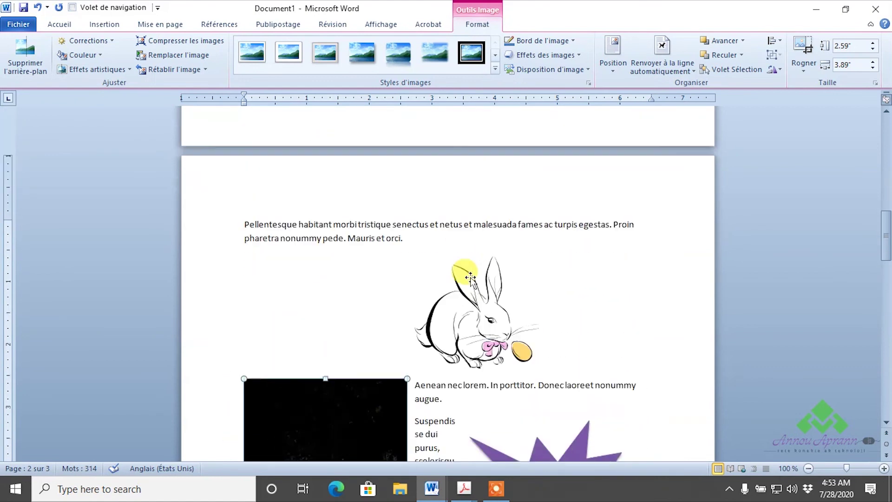
{"action": "mouse_move", "coordinate": [882, 242]}
{"action": "left_mouse_down"}
{"action": "mouse_move", "coordinate": [873, 322]}
{"action": "mouse_move", "coordinate": [878, 148]}
{"action": "left_mouse_up"}
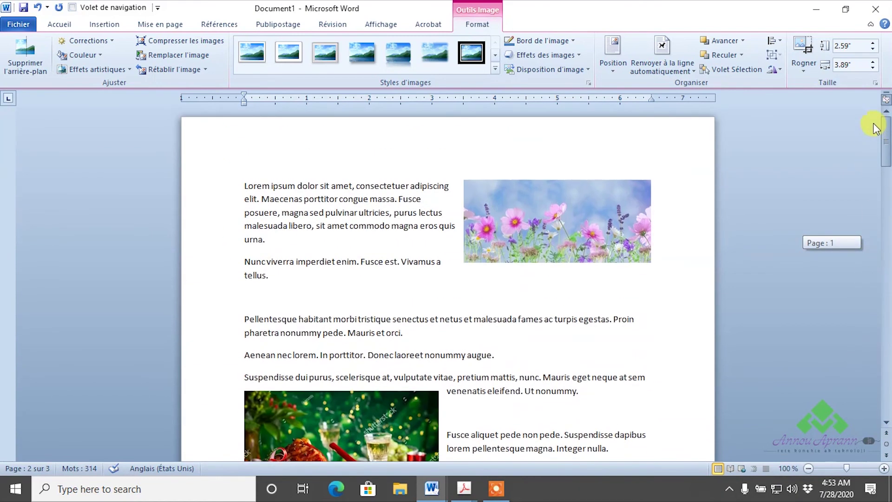
{"action": "scroll", "coordinate": [423, 273], "scroll_direction": "down", "scroll_amount": 3}
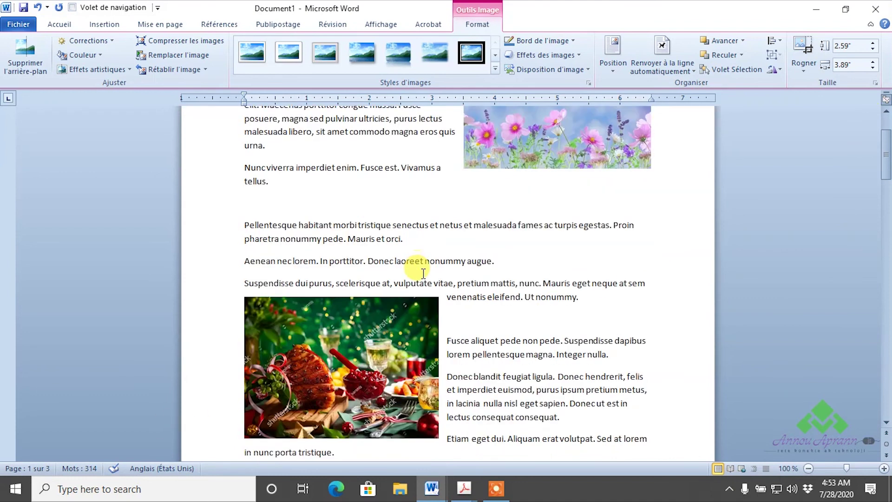